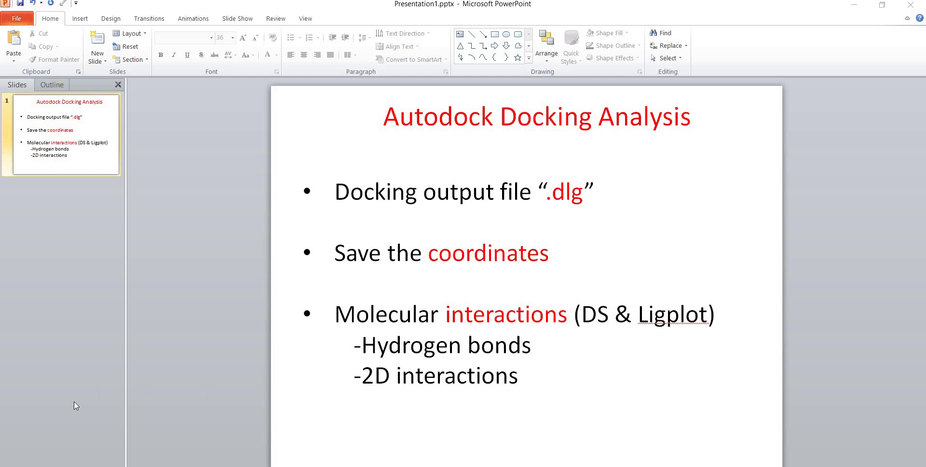
- Open the Dock.dlg docking log from the Molecule1 folder in Notepad
{"action": "key", "text": "alt+Tab"}
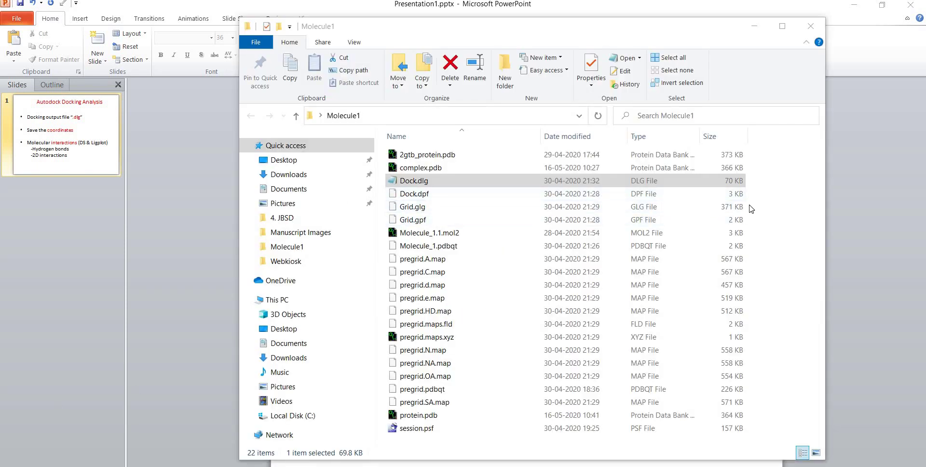
{"action": "left_click", "coordinate": [451, 180]}
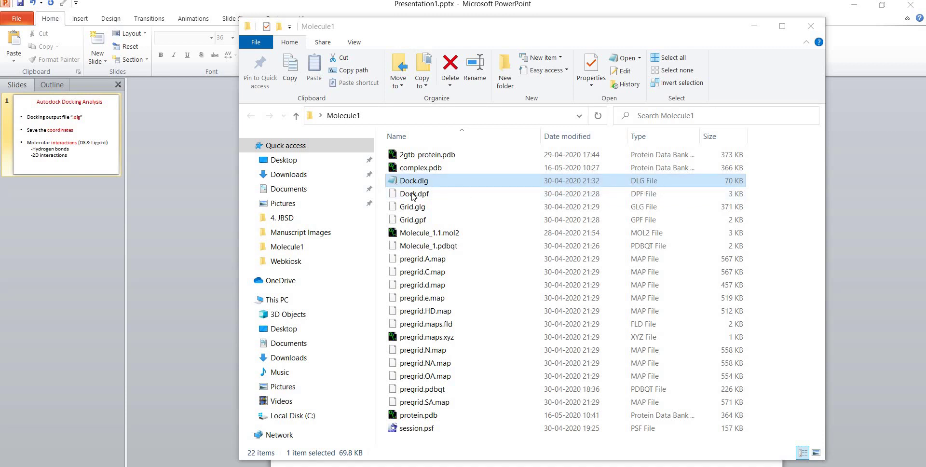
{"action": "left_click", "coordinate": [403, 184]}
{"action": "double_click", "coordinate": [427, 182]}
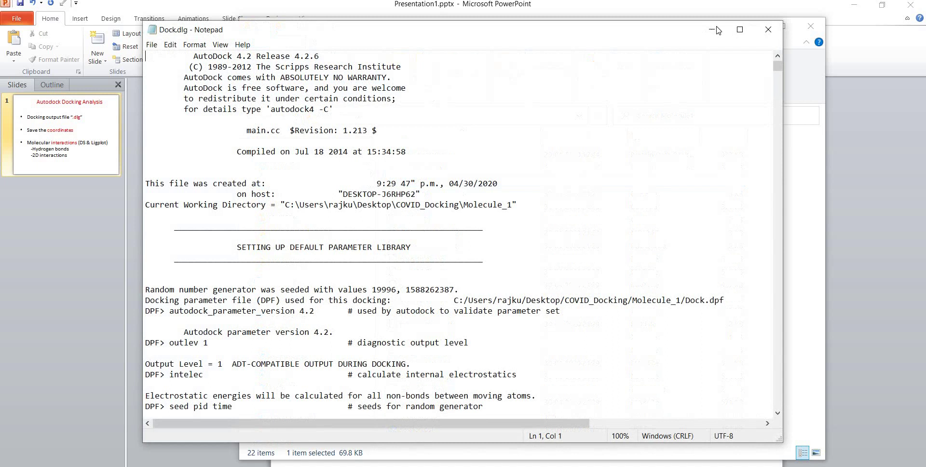
- Maximize Notepad and scroll Dock.dlg to the RMSD table of 10 runs (-3.83 to -3.09)
{"action": "left_click", "coordinate": [737, 30]}
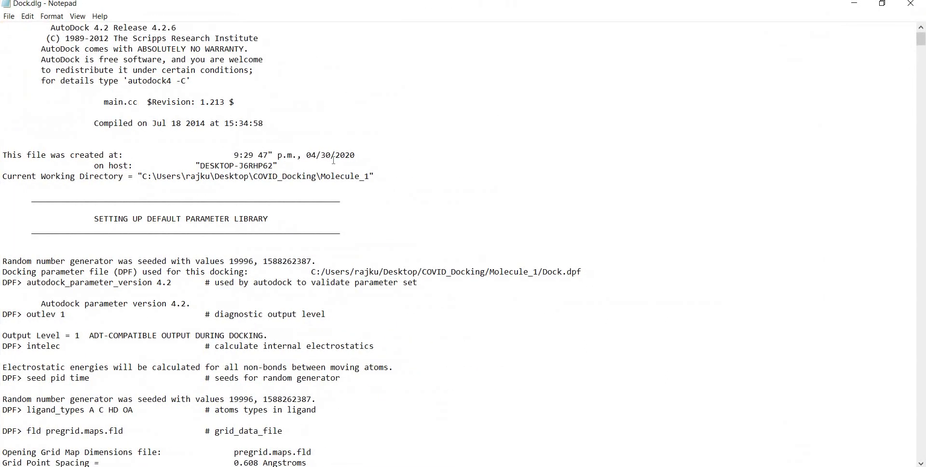
{"action": "scroll", "coordinate": [218, 126], "scroll_direction": "down", "scroll_amount": 20}
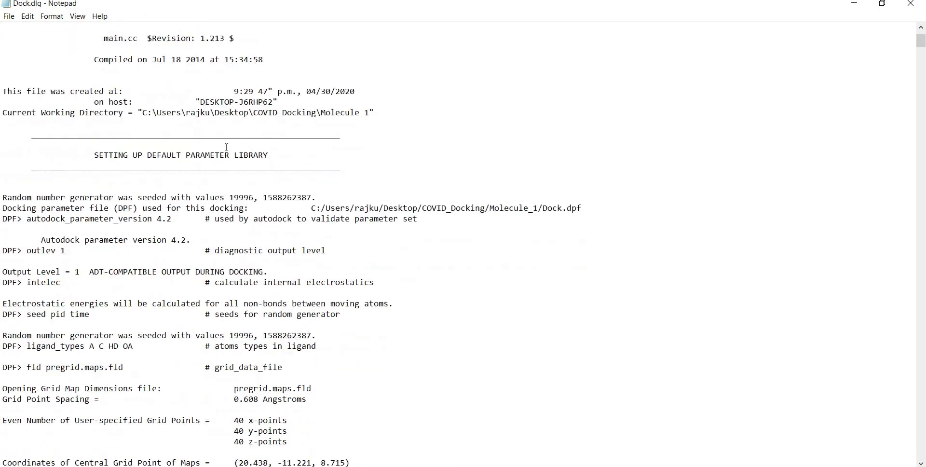
{"action": "scroll", "coordinate": [285, 139], "scroll_direction": "down", "scroll_amount": 20}
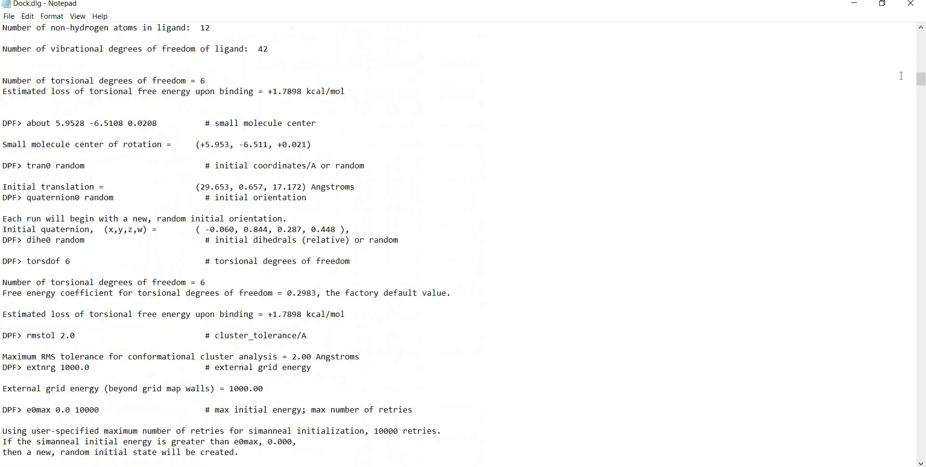
{"action": "left_click_drag", "start_coordinate": [920, 85], "coordinate": [921, 170]}
{"action": "left_click_drag", "start_coordinate": [922, 213], "coordinate": [925, 378]}
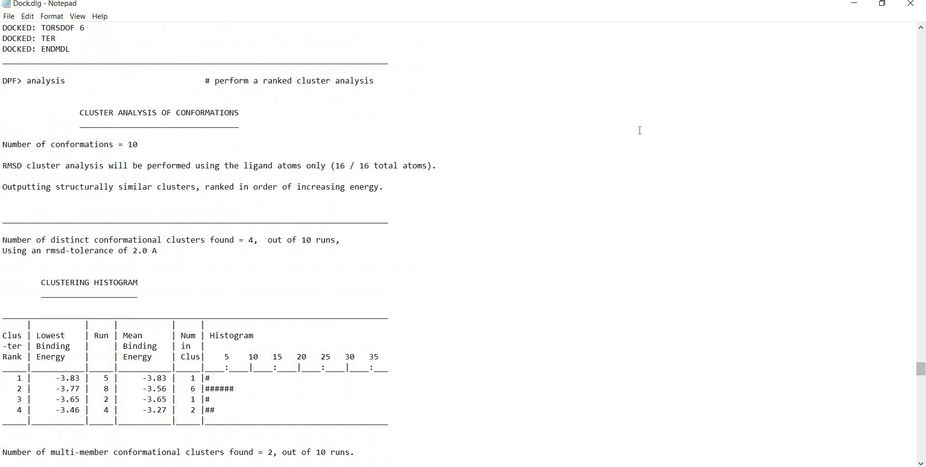
{"action": "scroll", "coordinate": [623, 135], "scroll_direction": "down", "scroll_amount": 6}
{"action": "scroll", "coordinate": [614, 138], "scroll_direction": "down", "scroll_amount": 4}
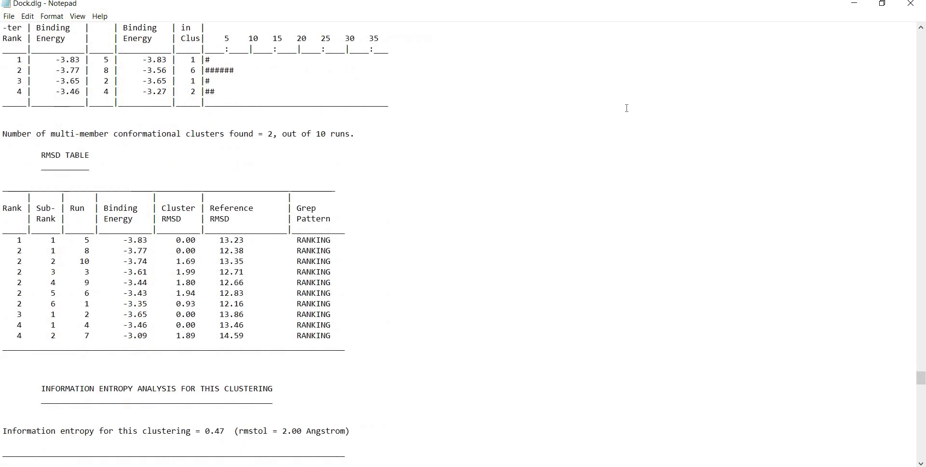
{"action": "scroll", "coordinate": [627, 107], "scroll_direction": "down", "scroll_amount": 3}
{"action": "scroll", "coordinate": [401, 147], "scroll_direction": "down", "scroll_amount": 20}
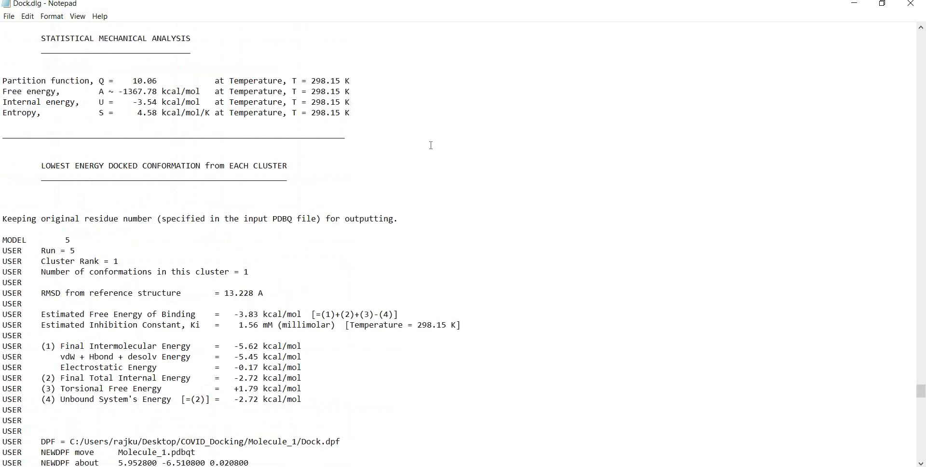
{"action": "scroll", "coordinate": [420, 145], "scroll_direction": "up", "scroll_amount": 9}
{"action": "scroll", "coordinate": [241, 169], "scroll_direction": "up", "scroll_amount": 11}
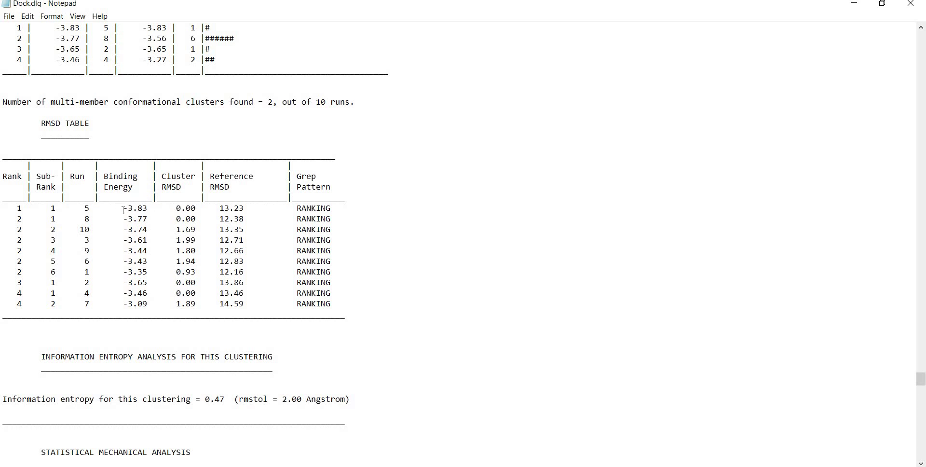
{"action": "key", "text": "alt+Tab"}
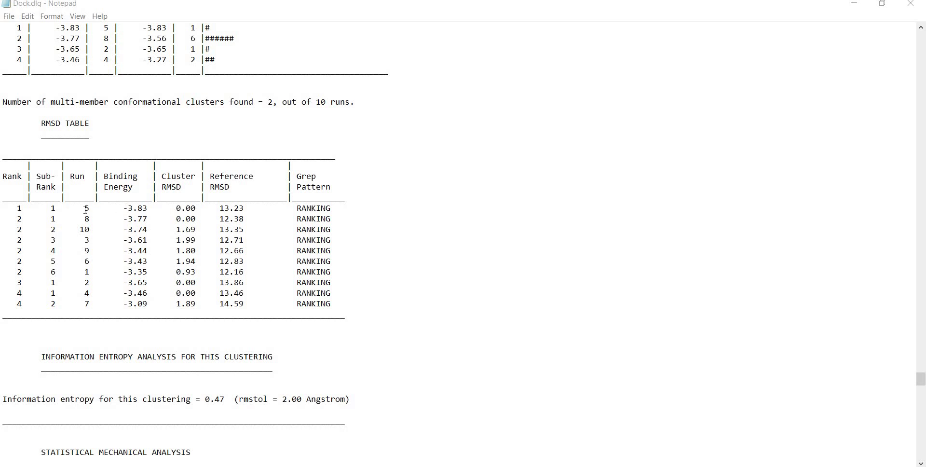
- Locate the top-ranked run and the LOWEST ENERGY DOCKED CONFORMATION heading in the log
{"action": "left_click_drag", "start_coordinate": [16, 207], "coordinate": [248, 207]}
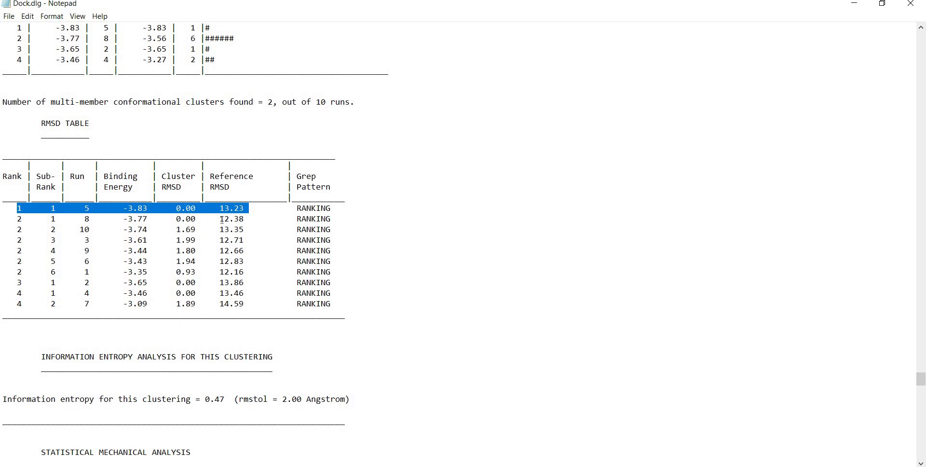
{"action": "scroll", "coordinate": [213, 221], "scroll_direction": "down", "scroll_amount": 1}
{"action": "scroll", "coordinate": [229, 212], "scroll_direction": "down", "scroll_amount": 13}
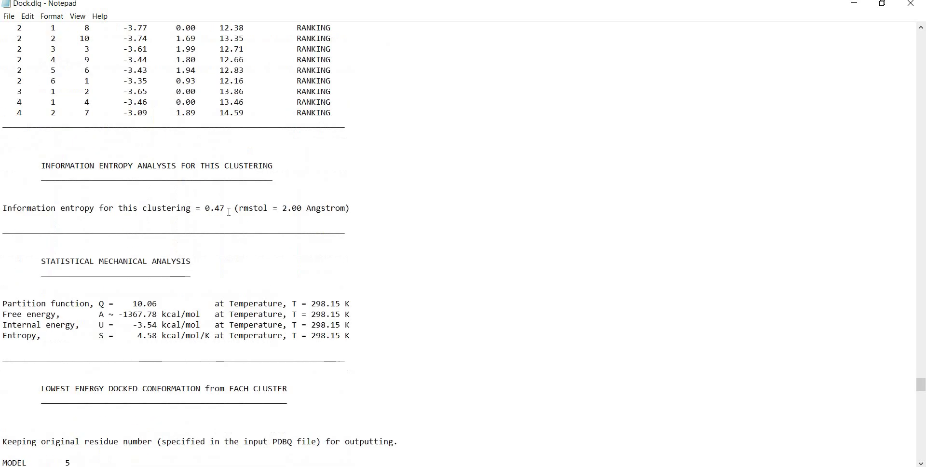
{"action": "scroll", "coordinate": [229, 211], "scroll_direction": "down", "scroll_amount": 2}
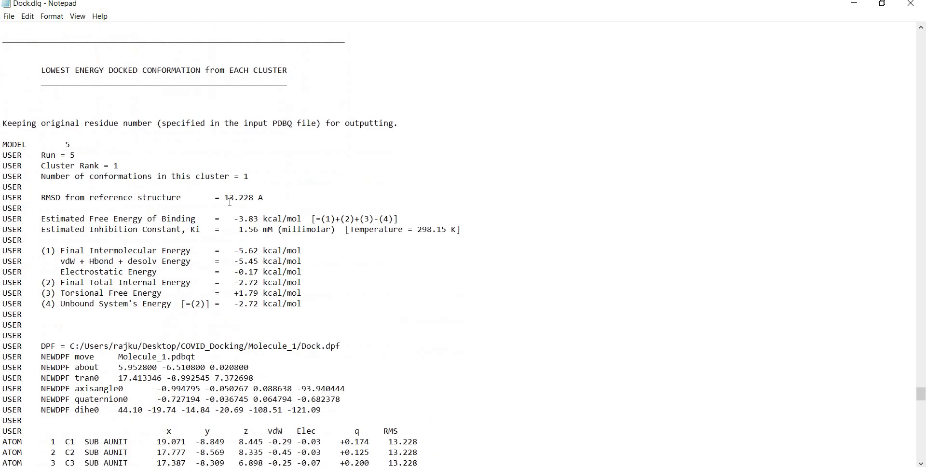
{"action": "scroll", "coordinate": [115, 138], "scroll_direction": "up", "scroll_amount": 2}
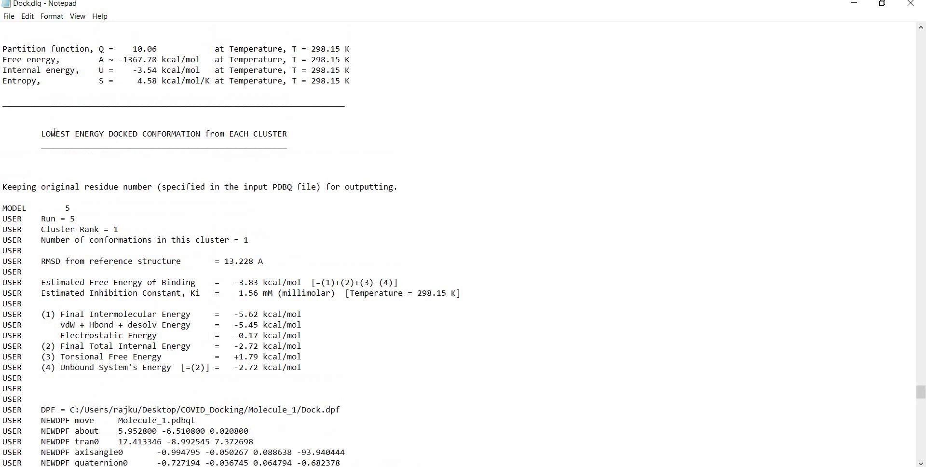
{"action": "left_click_drag", "start_coordinate": [41, 135], "coordinate": [320, 140]}
{"action": "left_click", "coordinate": [302, 153]}
{"action": "scroll", "coordinate": [285, 157], "scroll_direction": "down", "scroll_amount": 3}
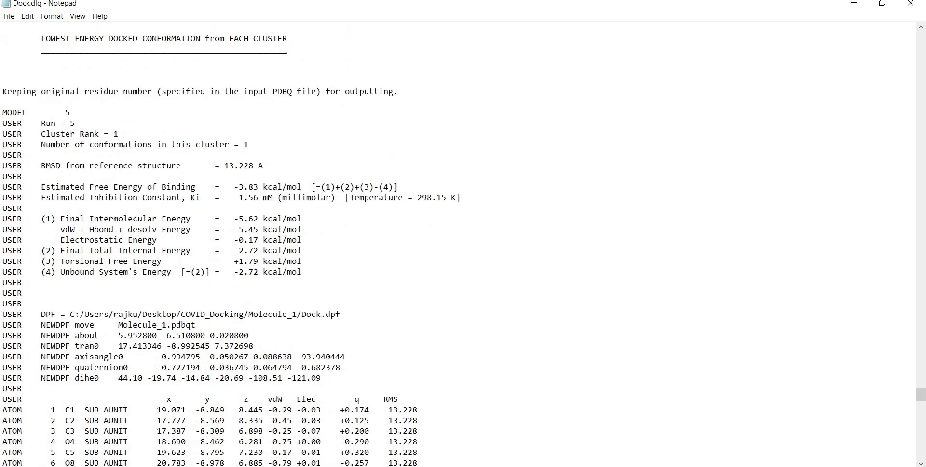
{"action": "left_click_drag", "start_coordinate": [2, 112], "coordinate": [82, 112]}
{"action": "scroll", "coordinate": [81, 172], "scroll_direction": "up", "scroll_amount": 15}
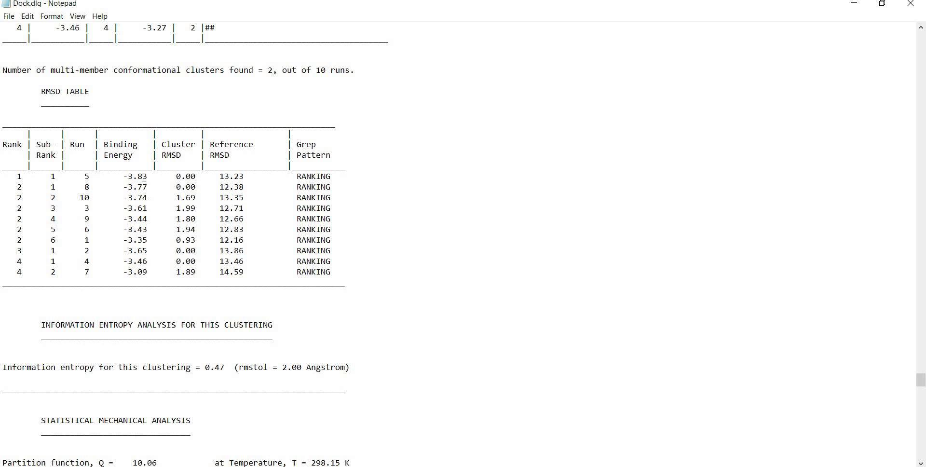
{"action": "scroll", "coordinate": [168, 194], "scroll_direction": "down", "scroll_amount": 14}
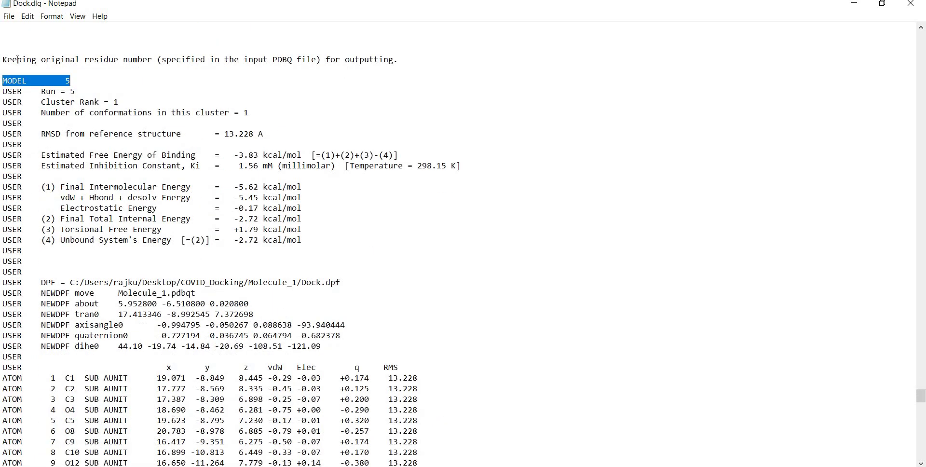
{"action": "scroll", "coordinate": [18, 59], "scroll_direction": "down", "scroll_amount": 1}
- Select the Model 5 block (Run 5, -3.83 kcal/mol) from MODEL through ENDMDL
{"action": "left_click", "coordinate": [5, 48]}
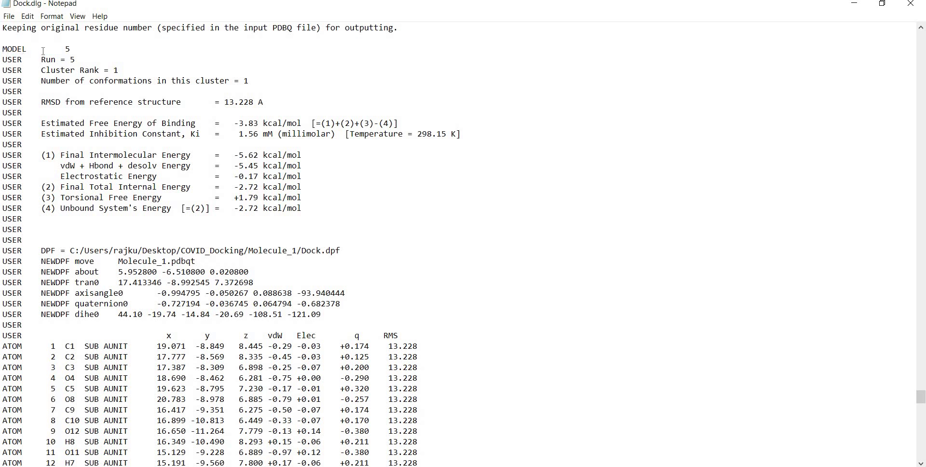
{"action": "key", "text": "shift+Right"}
{"action": "key", "text": "shift+Right"}
{"action": "key", "text": "shift+Right"}
{"action": "key", "text": "shift+Right"}
{"action": "key", "text": "shift+Right"}
{"action": "key", "text": "shift+Right"}
{"action": "key", "text": "shift+Right"}
{"action": "key", "text": "shift+Right"}
{"action": "key", "text": "shift+Right"}
{"action": "key", "text": "shift+Right"}
{"action": "key", "text": "shift+Right"}
{"action": "key", "text": "shift+Right"}
{"action": "key", "text": "shift+Right"}
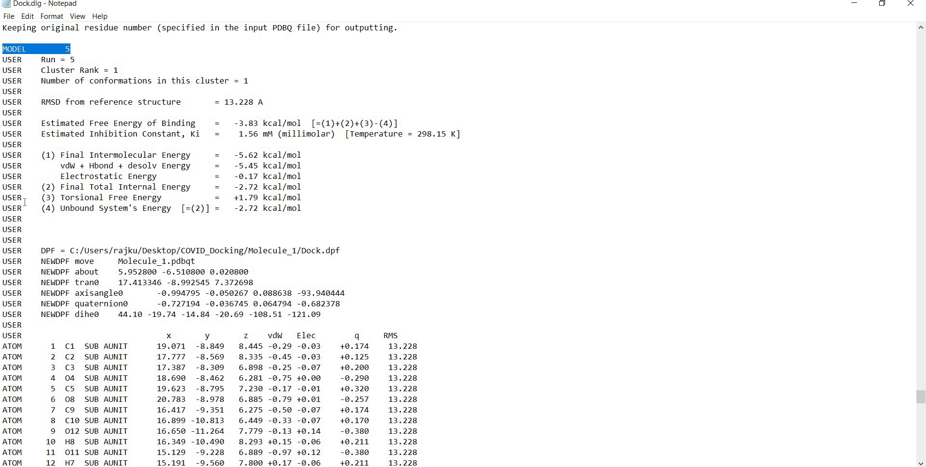
{"action": "scroll", "coordinate": [12, 192], "scroll_direction": "down", "scroll_amount": 6}
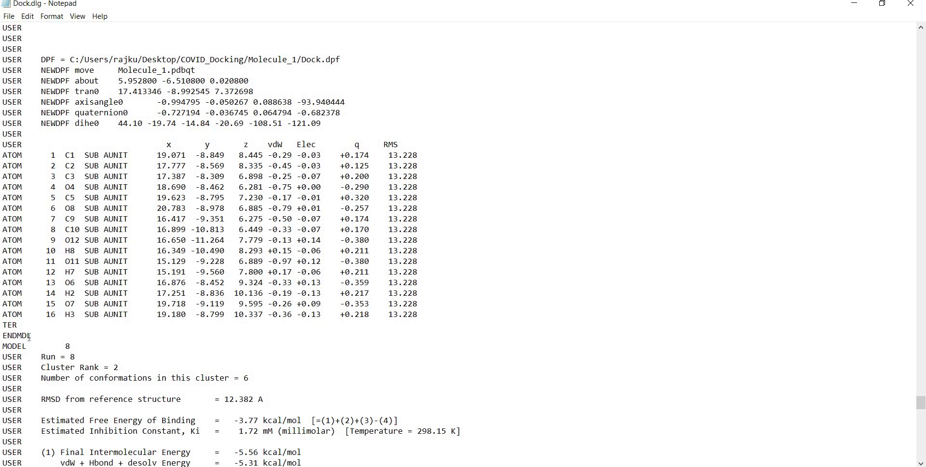
{"action": "left_click", "coordinate": [42, 337], "text": "shift"}
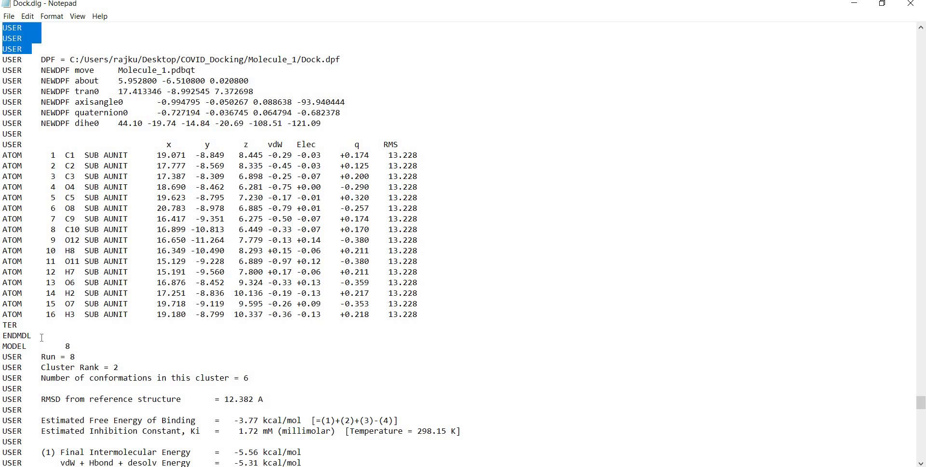
{"action": "scroll", "coordinate": [124, 295], "scroll_direction": "down", "scroll_amount": 2}
{"action": "scroll", "coordinate": [124, 295], "scroll_direction": "up", "scroll_amount": 12}
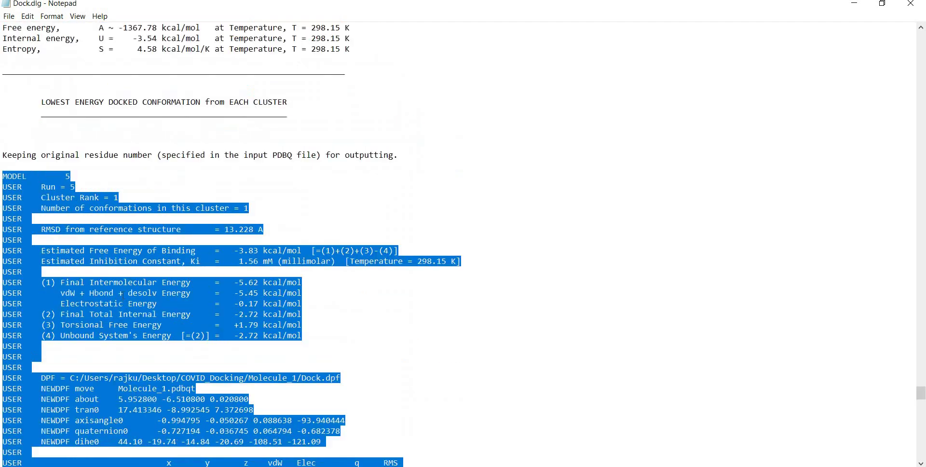
{"action": "scroll", "coordinate": [123, 295], "scroll_direction": "down", "scroll_amount": 7}
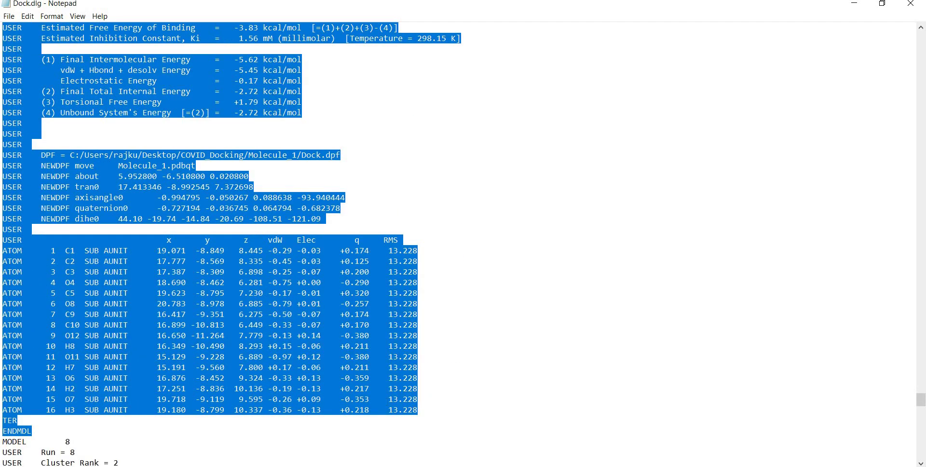
- Create a new text file Lig.txt in Molecule1, paste the conformation and save it
{"action": "key", "text": "alt+Tab"}
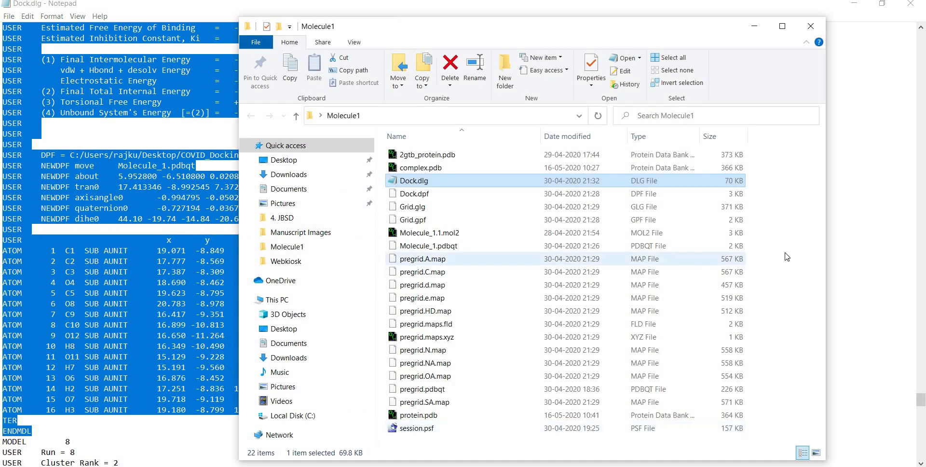
{"action": "right_click", "coordinate": [781, 368]}
{"action": "mouse_move", "coordinate": [801, 420]}
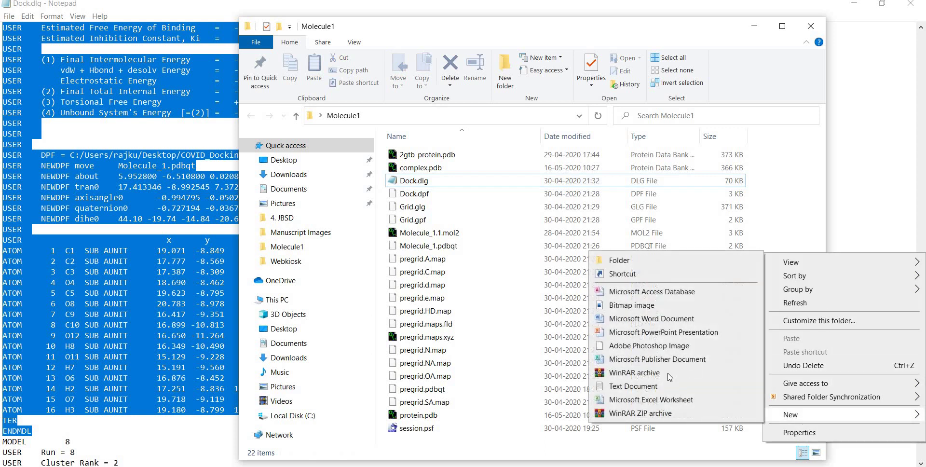
{"action": "left_click", "coordinate": [634, 386]}
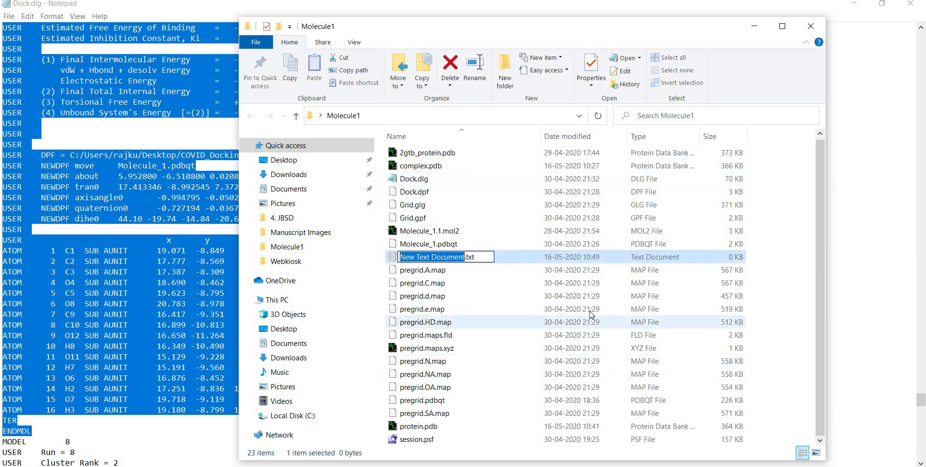
{"action": "type", "text": "Lig"}
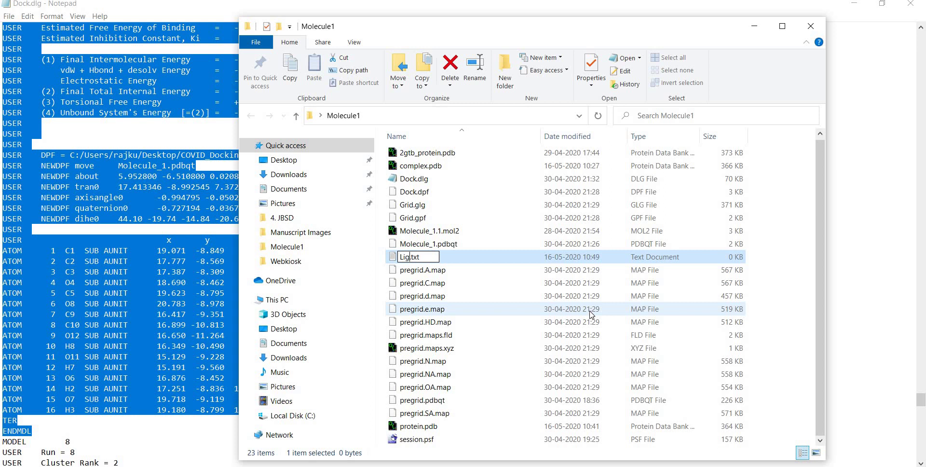
{"action": "key", "text": "Return"}
{"action": "key", "text": "Return"}
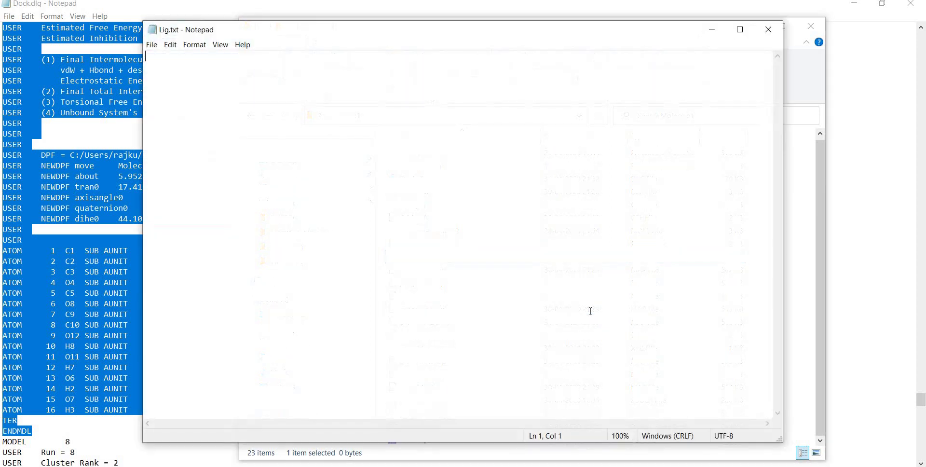
{"action": "key", "text": "ctrl+v"}
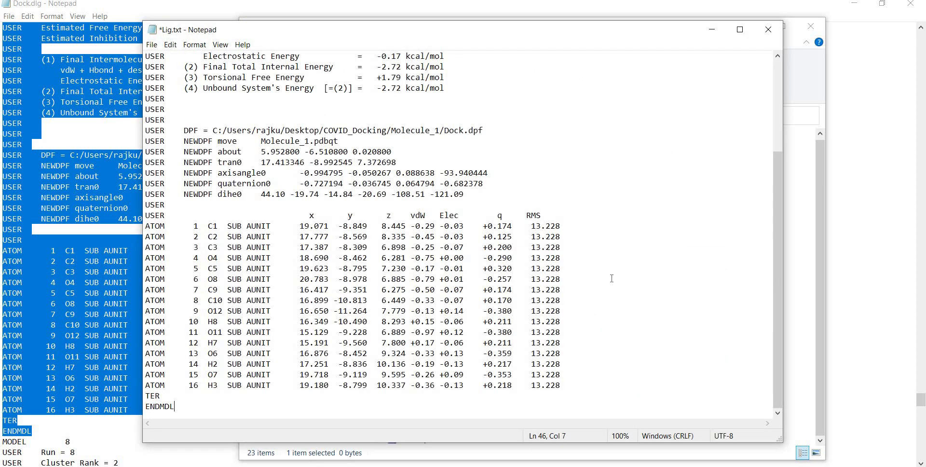
{"action": "key", "text": "ctrl+s"}
{"action": "left_click", "coordinate": [768, 29]}
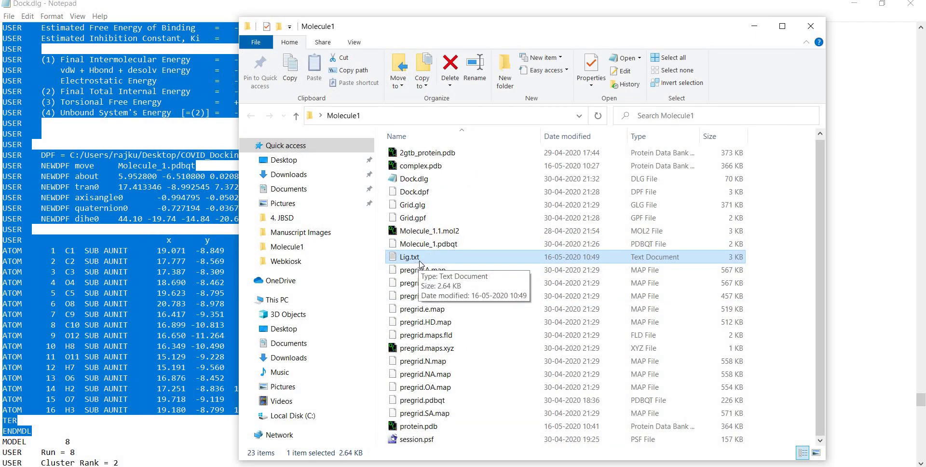
- Rename Lig.txt to Lig.pdb and accept the extension change
{"action": "left_click", "coordinate": [422, 258]}
{"action": "left_click", "coordinate": [425, 257]}
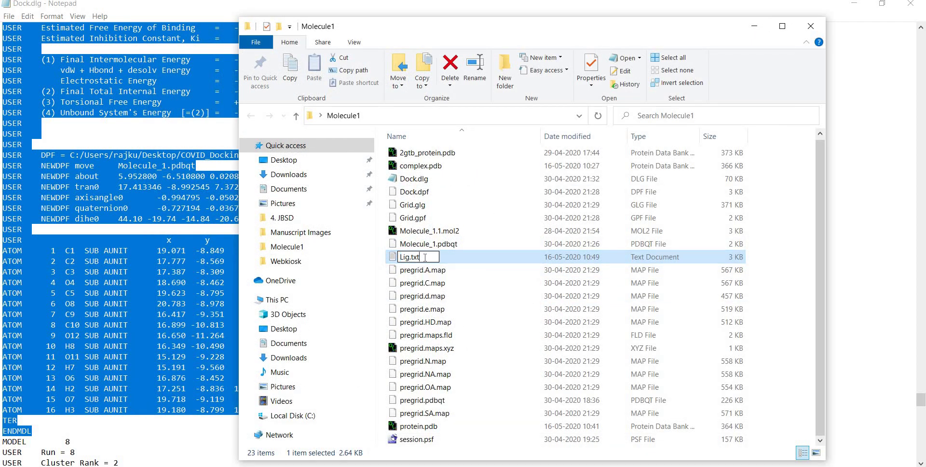
{"action": "key", "text": "BackSpace"}
{"action": "key", "text": "BackSpace"}
{"action": "type", "text": "pdb"}
{"action": "key", "text": "Return"}
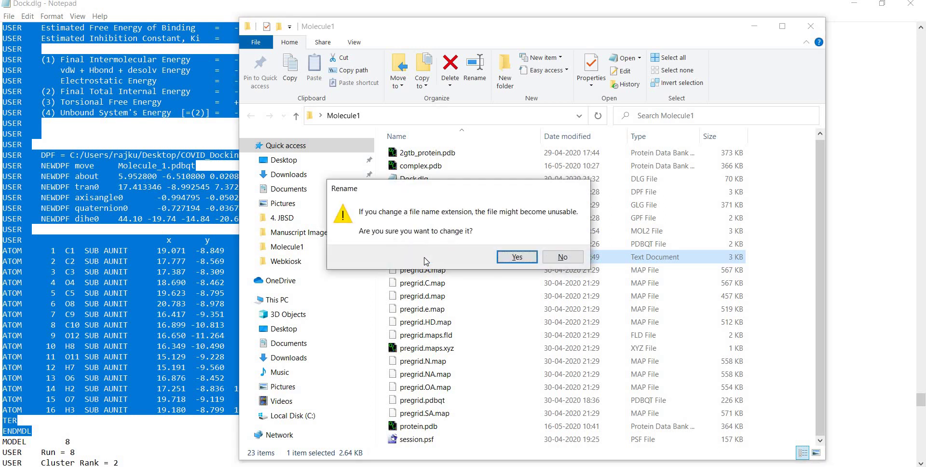
{"action": "key", "text": "Return"}
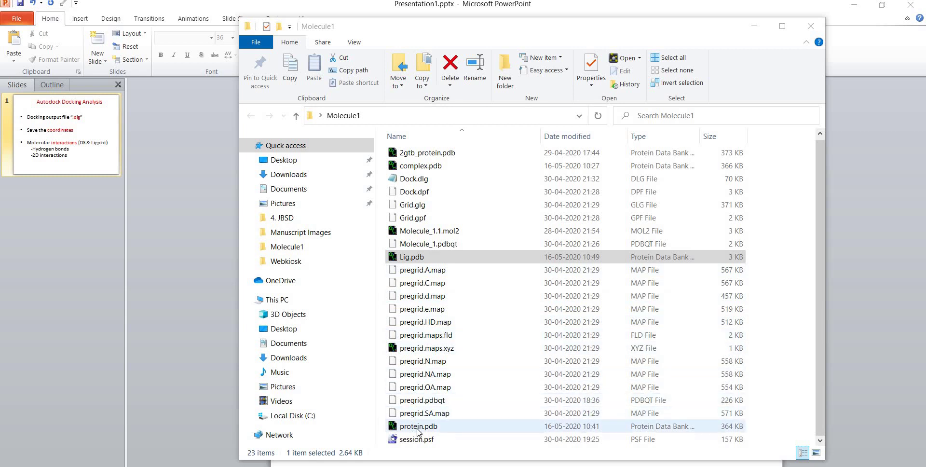
- Drag Lig.pdb from Explorer into the 2gtb_protein hierarchy in Discovery Studio
{"action": "left_click", "coordinate": [420, 430]}
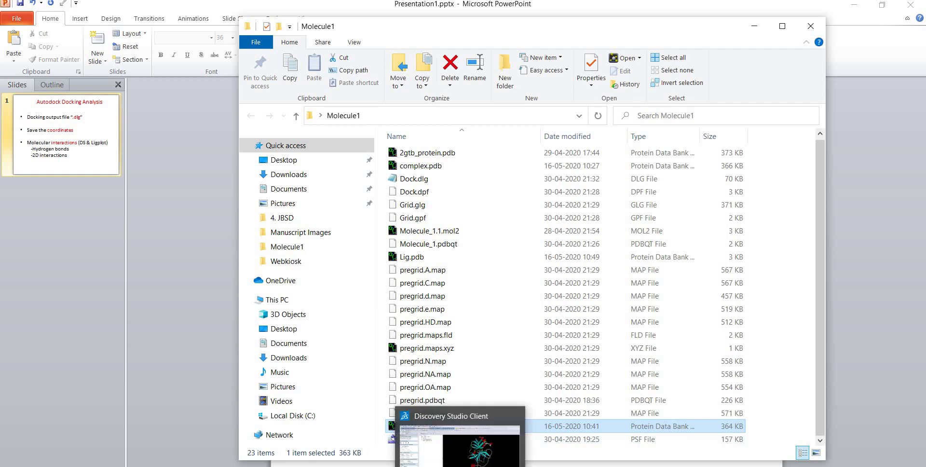
{"action": "left_click", "coordinate": [461, 466]}
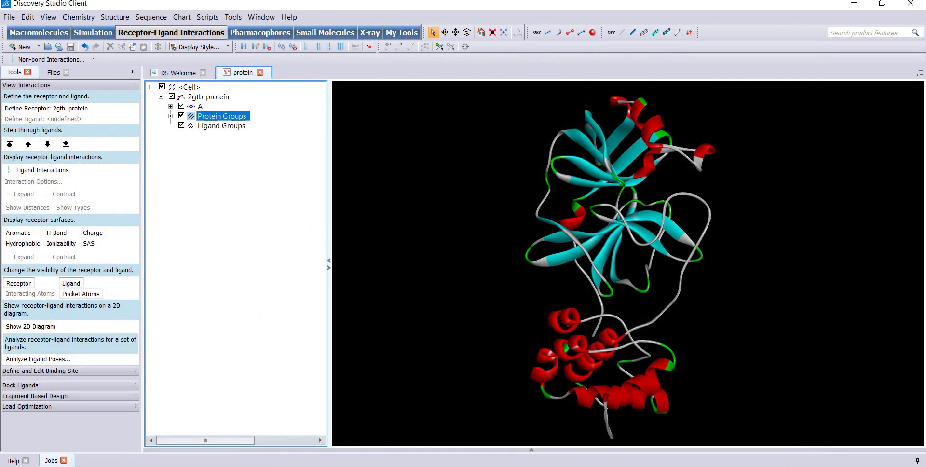
{"action": "key", "text": "alt+Tab"}
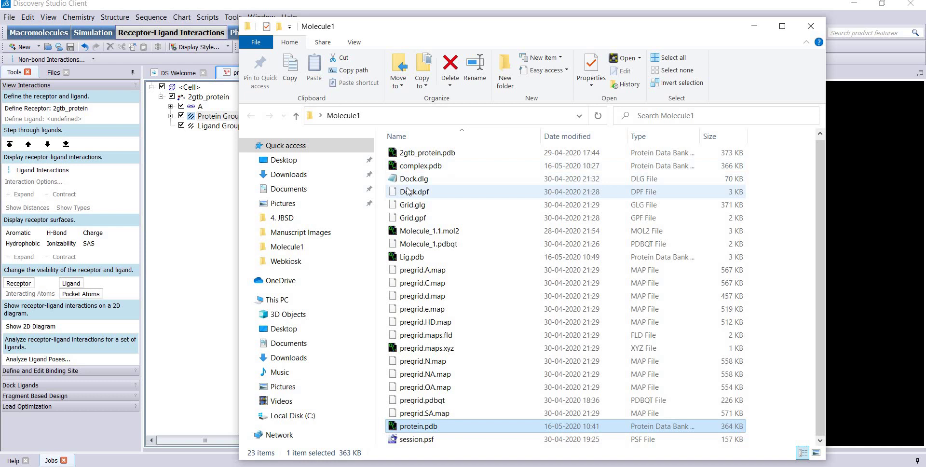
{"action": "left_click_drag", "start_coordinate": [512, 24], "coordinate": [559, 23]}
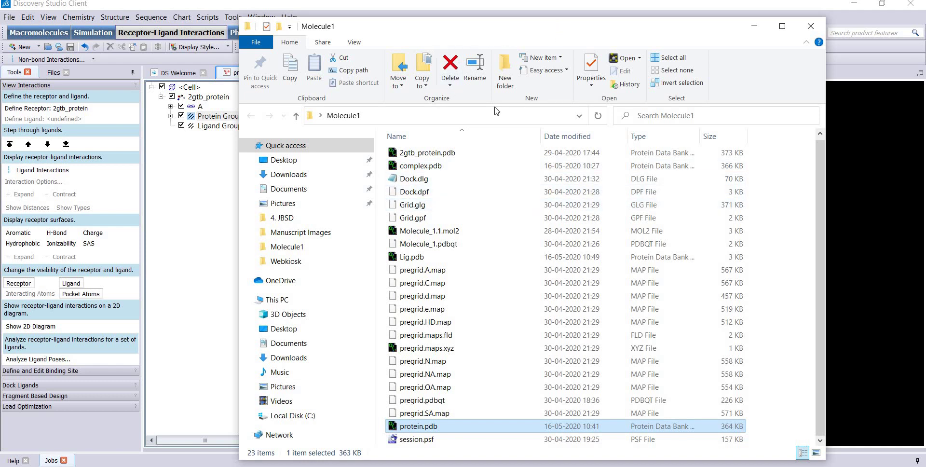
{"action": "left_click_drag", "start_coordinate": [448, 256], "coordinate": [231, 154]}
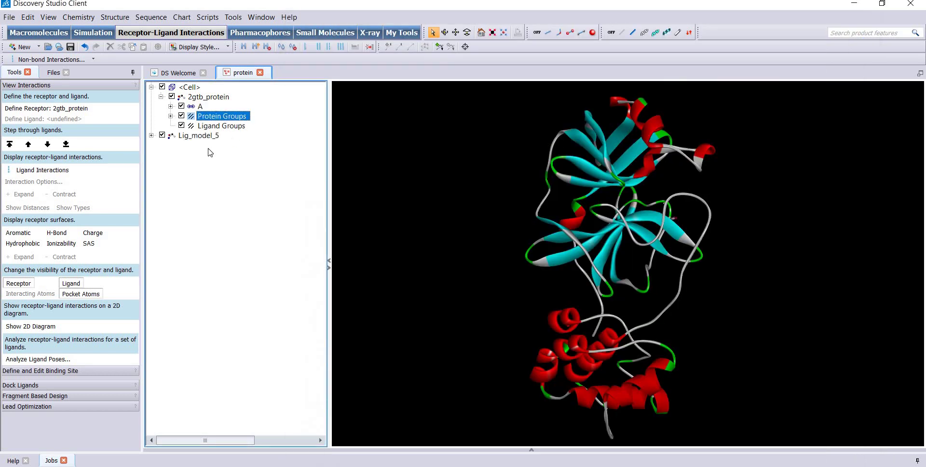
- Select Lig_model_5 and rotate and zoom to view it inside the binding pocket
{"action": "left_click", "coordinate": [199, 136]}
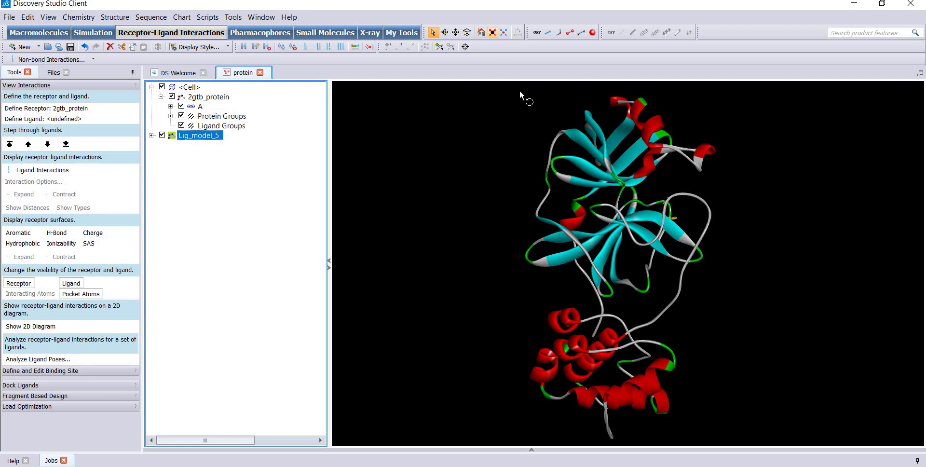
{"action": "right_click_drag", "start_coordinate": [519, 90], "coordinate": [595, 221]}
{"action": "scroll", "coordinate": [554, 198], "scroll_direction": "down", "scroll_amount": 4}
{"action": "scroll", "coordinate": [594, 220], "scroll_direction": "down", "scroll_amount": 10}
{"action": "scroll", "coordinate": [296, 196], "scroll_direction": "up", "scroll_amount": 2}
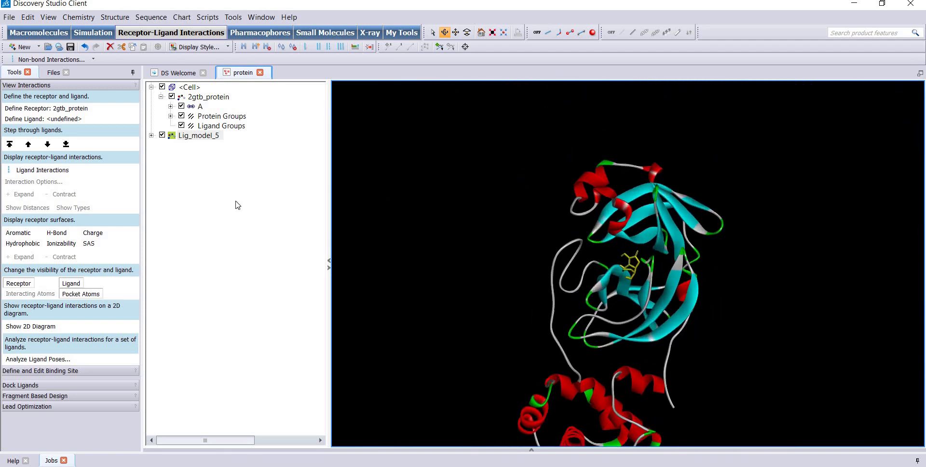
{"action": "left_click", "coordinate": [238, 205]}
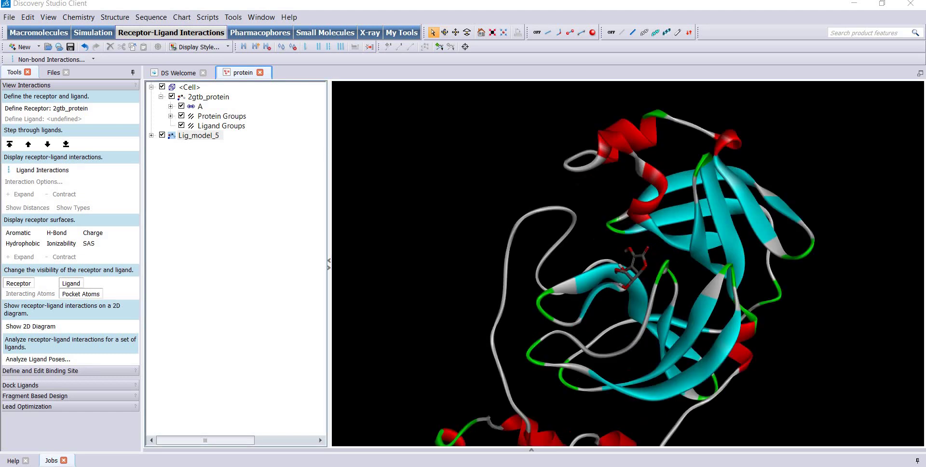
- Save the structure as Protein Data Bank file complex.pdb, replacing it, and dismiss the cannot-save error
{"action": "left_click", "coordinate": [8, 17]}
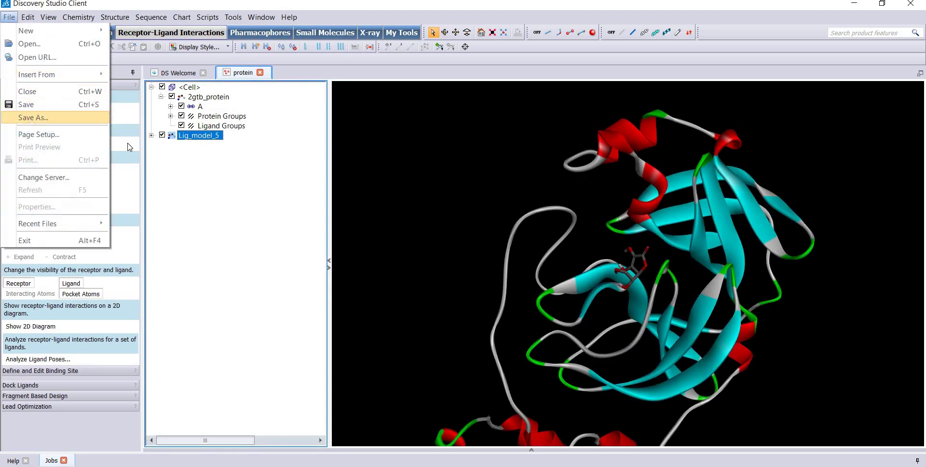
{"action": "key", "text": "Return"}
{"action": "left_click", "coordinate": [295, 332]}
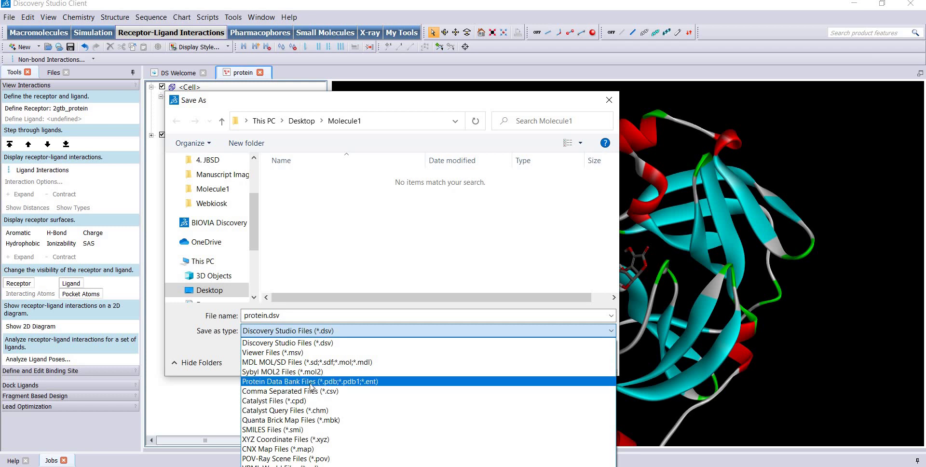
{"action": "key", "text": "Return"}
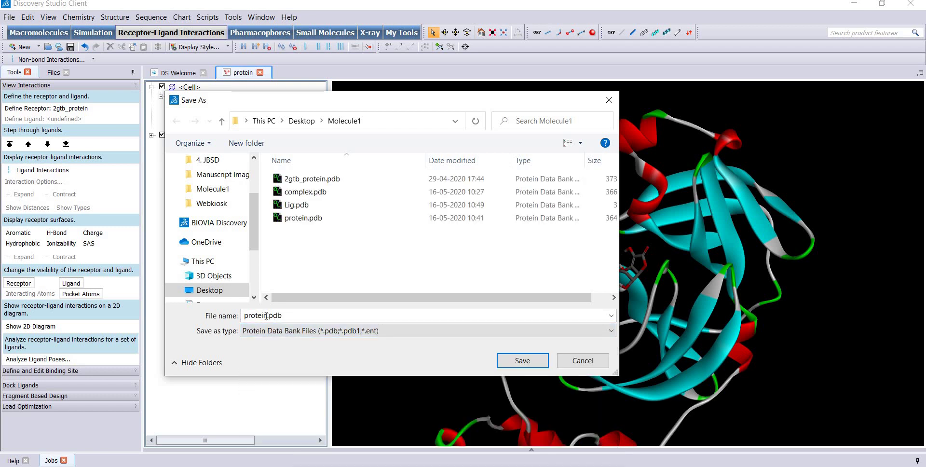
{"action": "left_click", "coordinate": [262, 315]}
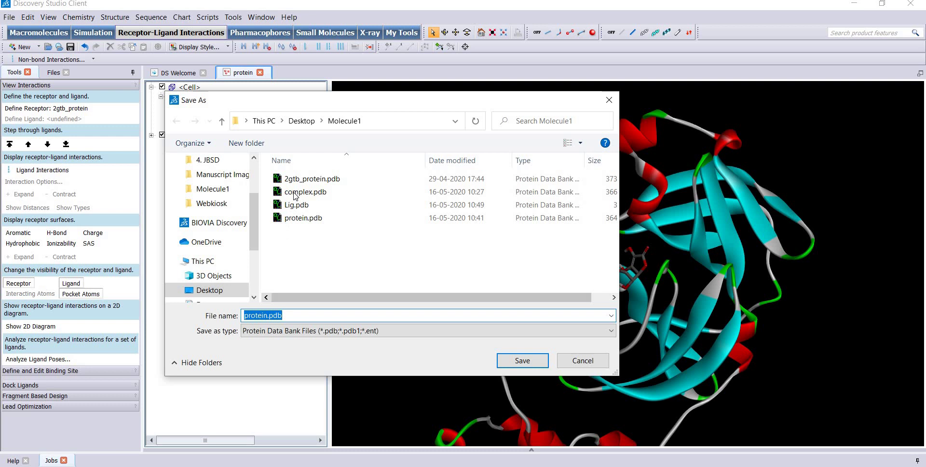
{"action": "left_click", "coordinate": [318, 192]}
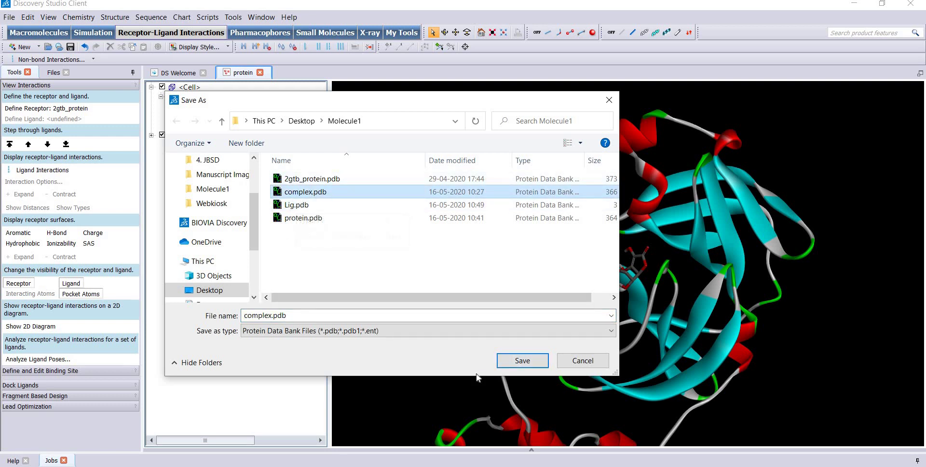
{"action": "left_click", "coordinate": [514, 361]}
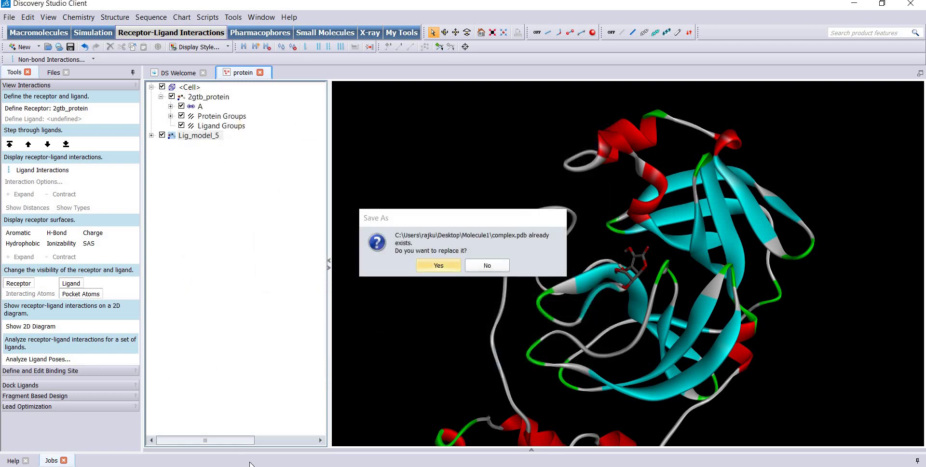
{"action": "left_click", "coordinate": [436, 266]}
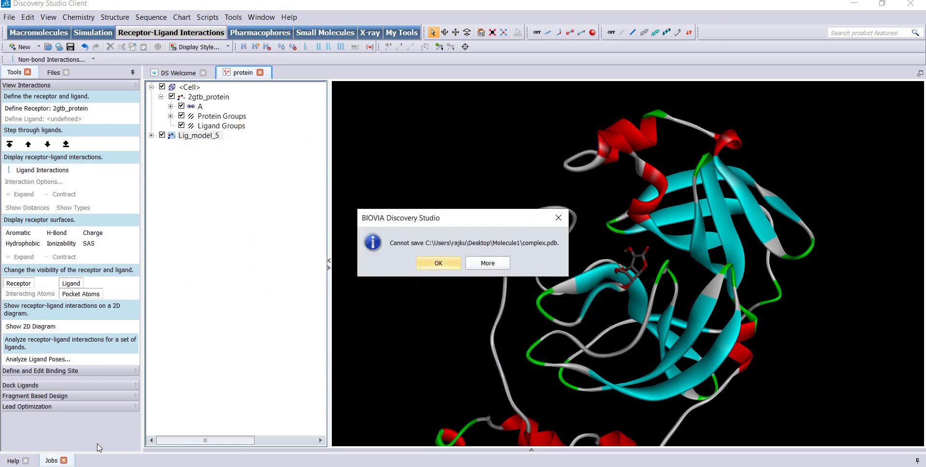
{"action": "left_click", "coordinate": [433, 266]}
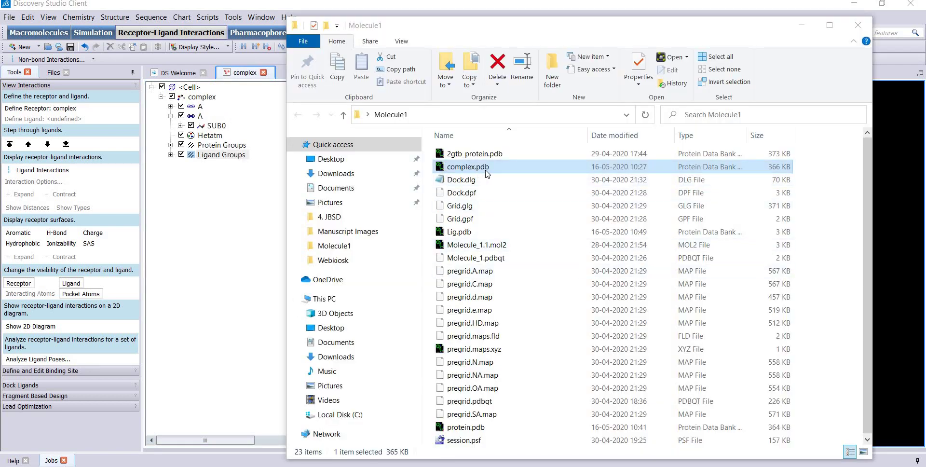
- Select complex.pdb in Molecule1 and return to Discovery Studio showing the complex
{"action": "left_click", "coordinate": [245, 76]}
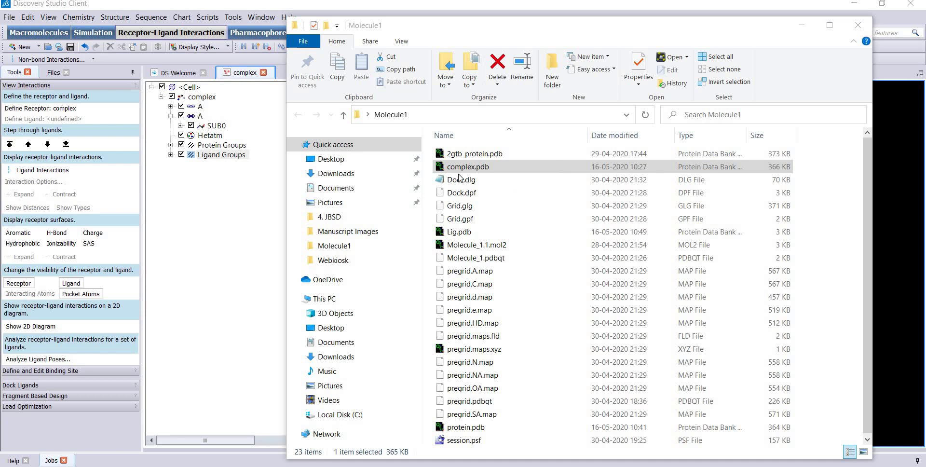
{"action": "left_click", "coordinate": [464, 168]}
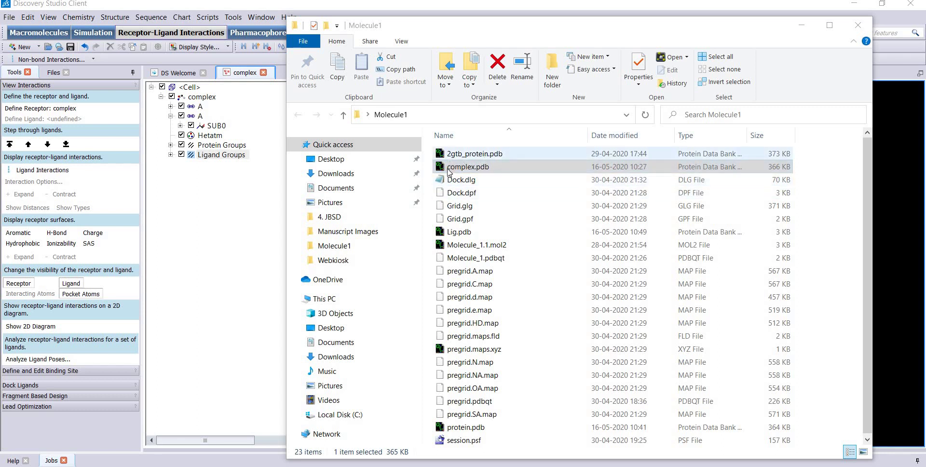
{"action": "left_click", "coordinate": [41, 395]}
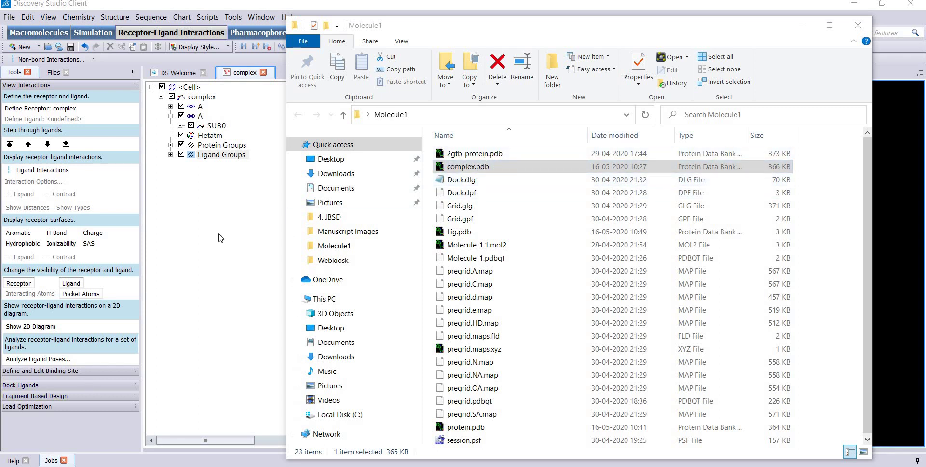
{"action": "left_click", "coordinate": [230, 240]}
- Select the complex's Ligand Groups and show the 2D diagram with H-bonds to HIS A:164, SER A:144, GLY A:143
{"action": "left_click", "coordinate": [433, 33]}
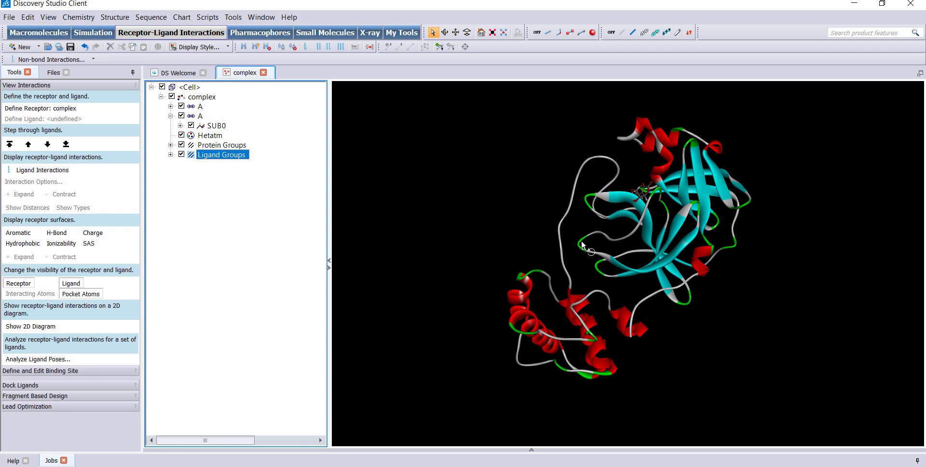
{"action": "left_click_drag", "start_coordinate": [613, 251], "coordinate": [559, 260]}
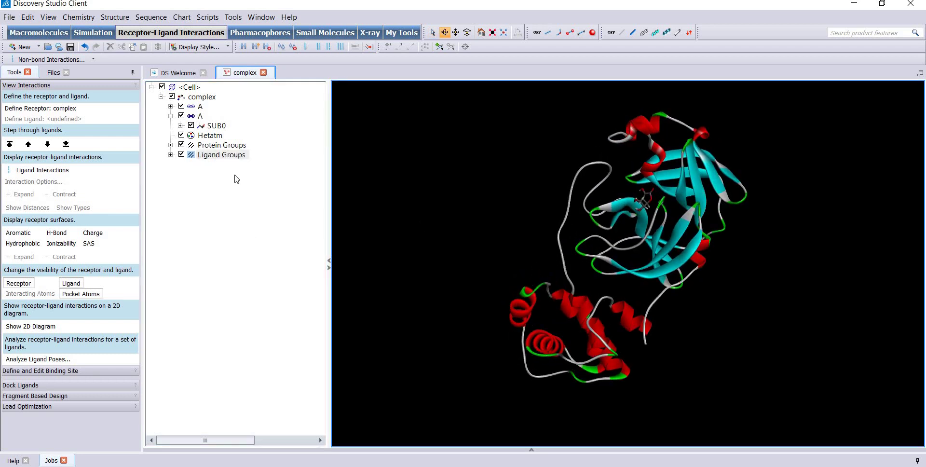
{"action": "left_click", "coordinate": [233, 124]}
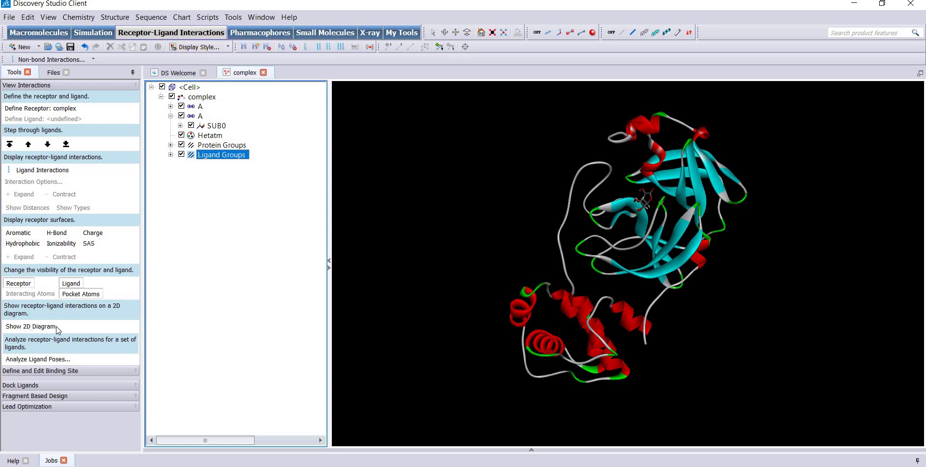
{"action": "left_click", "coordinate": [31, 332]}
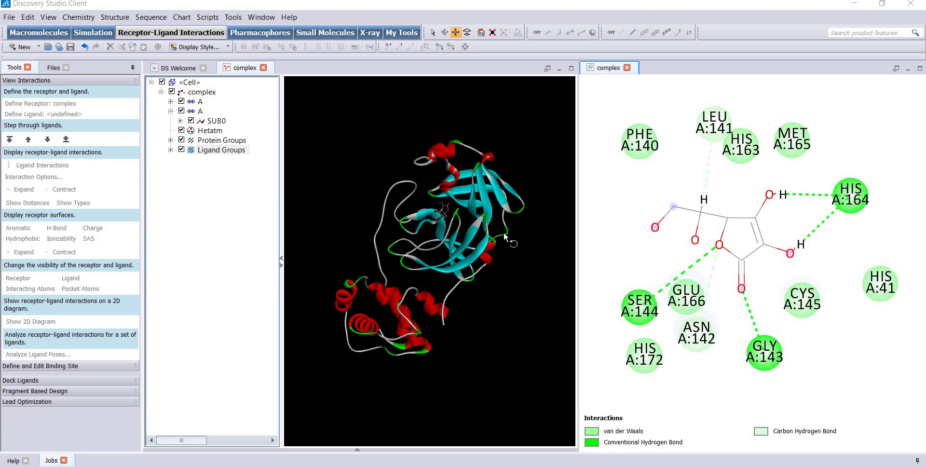
- Expand chain A and select residues SER A:144, GLY A:143 and HIS A:164
{"action": "left_click", "coordinate": [170, 101]}
{"action": "scroll", "coordinate": [237, 234], "scroll_direction": "down", "scroll_amount": 6}
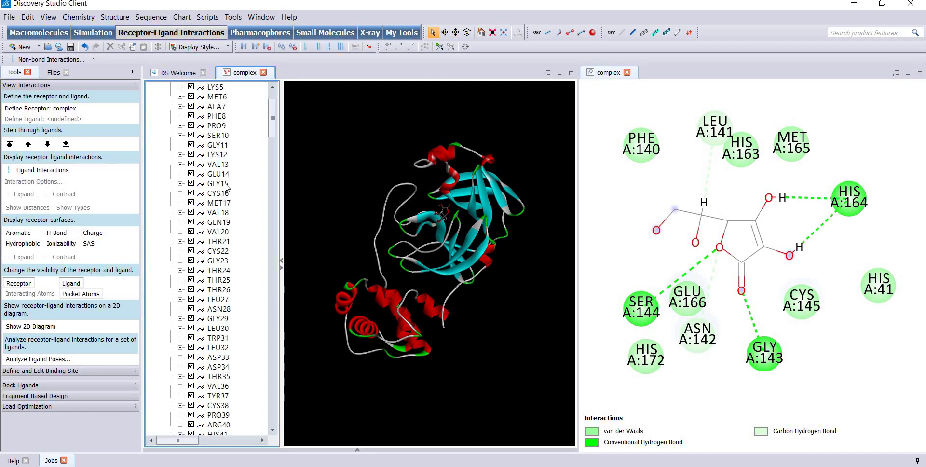
{"action": "scroll", "coordinate": [237, 234], "scroll_direction": "down", "scroll_amount": 20}
{"action": "scroll", "coordinate": [232, 241], "scroll_direction": "up", "scroll_amount": 20}
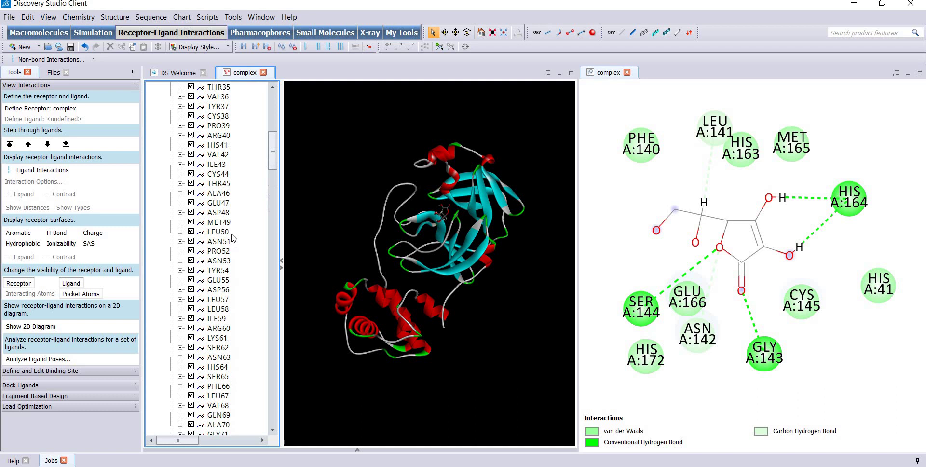
{"action": "scroll", "coordinate": [233, 238], "scroll_direction": "up", "scroll_amount": 1}
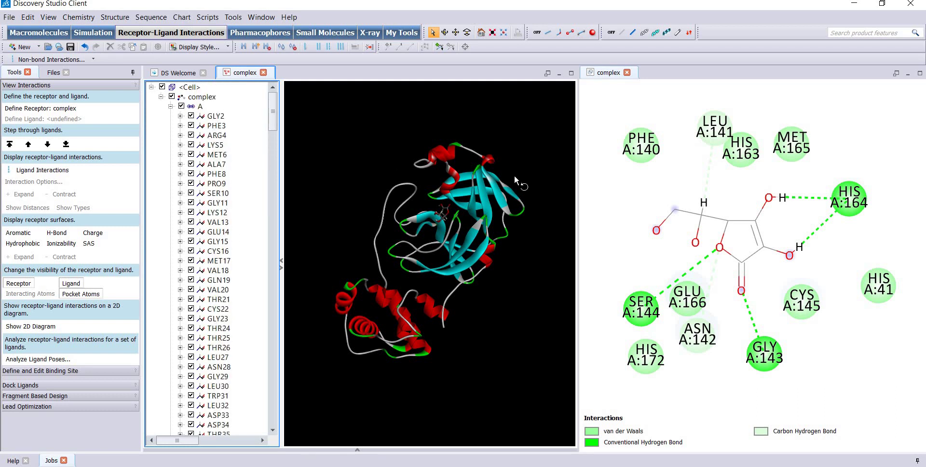
{"action": "left_click", "coordinate": [649, 309]}
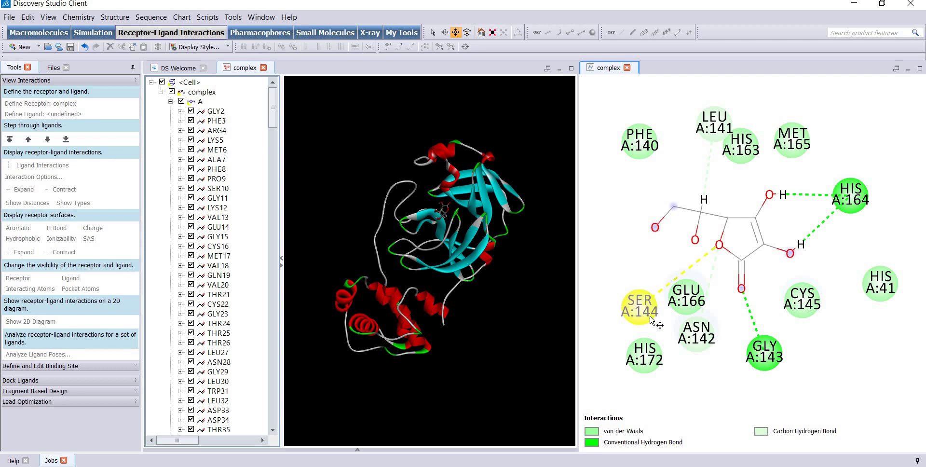
{"action": "left_click", "coordinate": [772, 356], "text": "shift"}
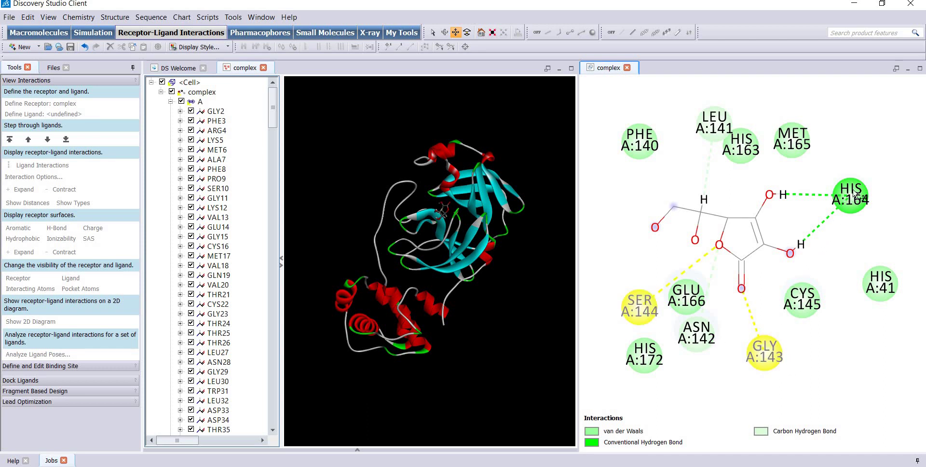
{"action": "left_click", "coordinate": [856, 194], "text": "shift"}
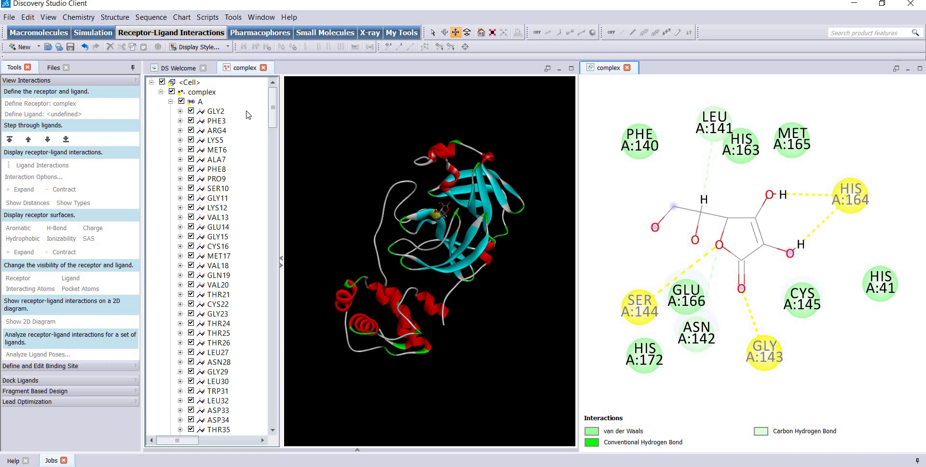
- Show the selected residues as sticks, fit the view to them and rotate around the pocket
{"action": "left_click", "coordinate": [247, 68]}
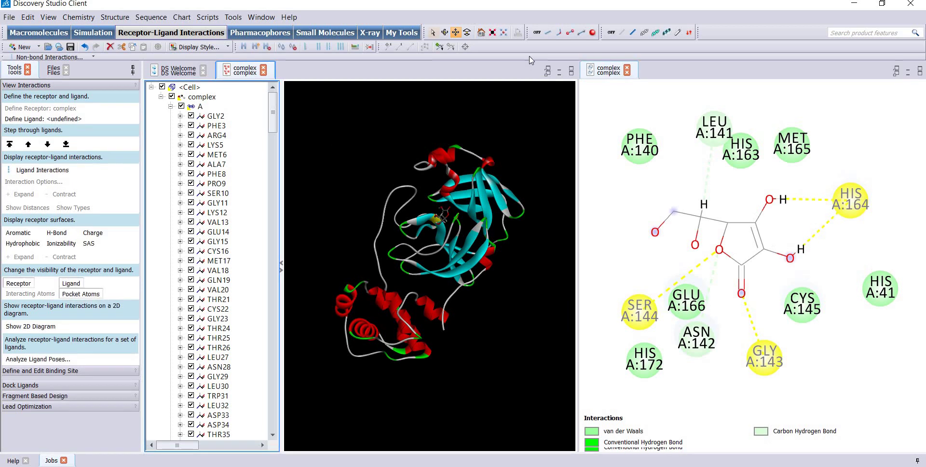
{"action": "left_click", "coordinate": [559, 34]}
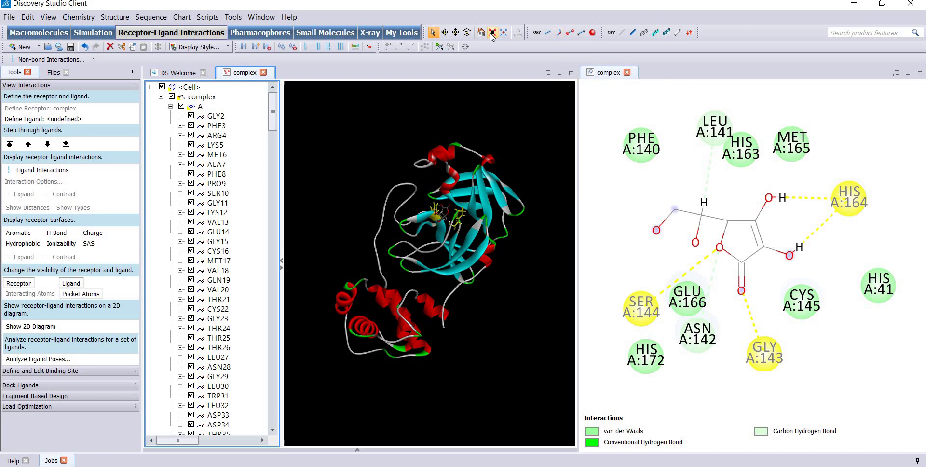
{"action": "left_click", "coordinate": [491, 33]}
{"action": "right_click_drag", "start_coordinate": [488, 242], "coordinate": [433, 247]}
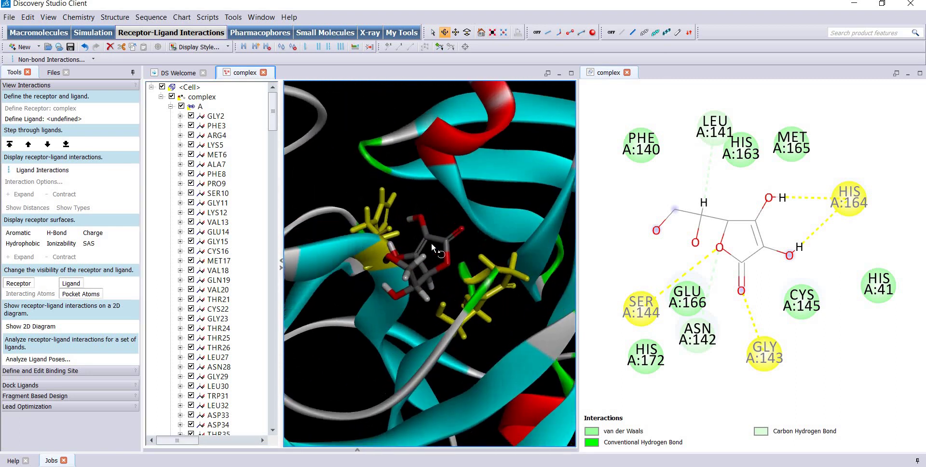
{"action": "right_click_drag", "start_coordinate": [487, 320], "coordinate": [387, 231]}
{"action": "right_click_drag", "start_coordinate": [489, 315], "coordinate": [447, 219]}
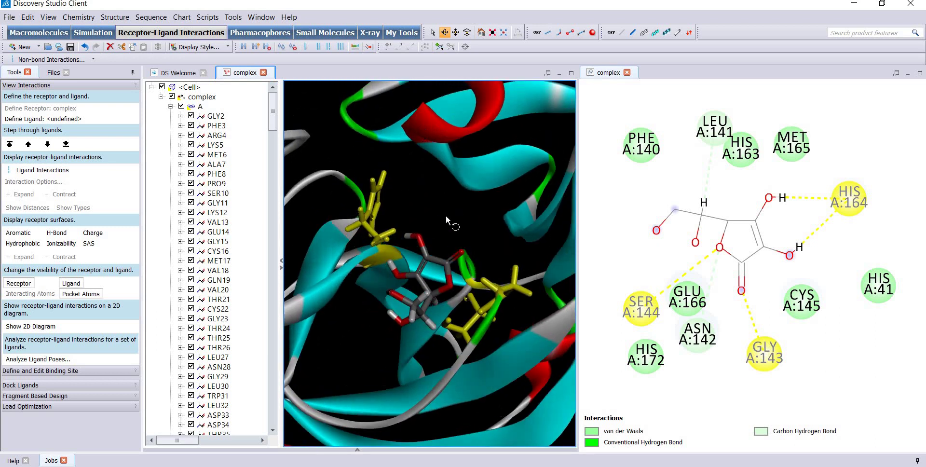
{"action": "left_click", "coordinate": [171, 107]}
{"action": "left_click", "coordinate": [423, 269]}
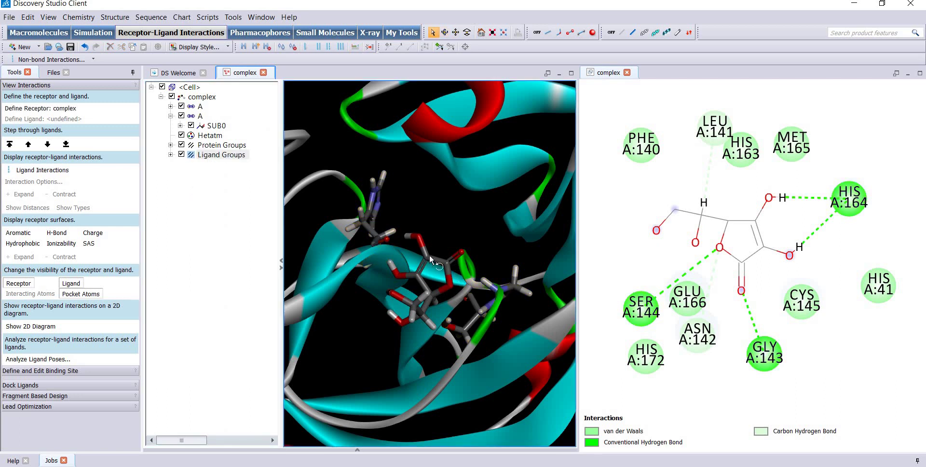
{"action": "right_click_drag", "start_coordinate": [430, 257], "coordinate": [414, 243]}
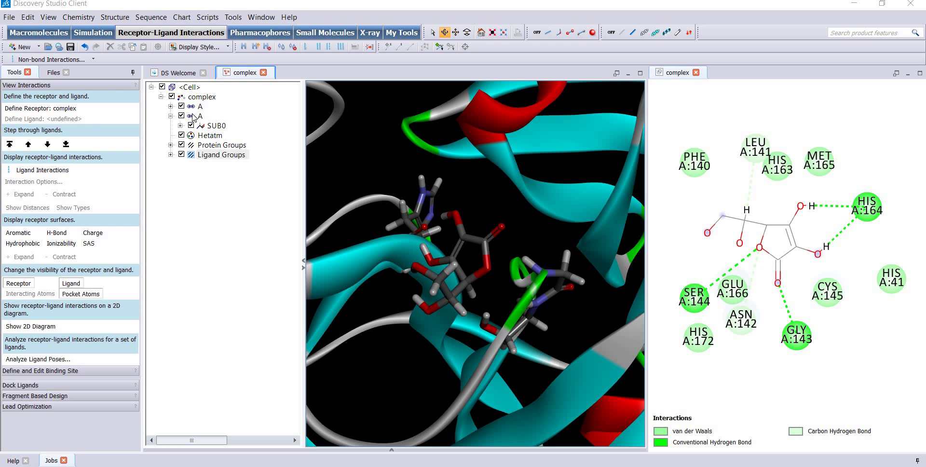
- Monitor the SUB0 ligand's hydrogen bonds with Structure > Monitor > HBonds
{"action": "double_click", "coordinate": [459, 250]}
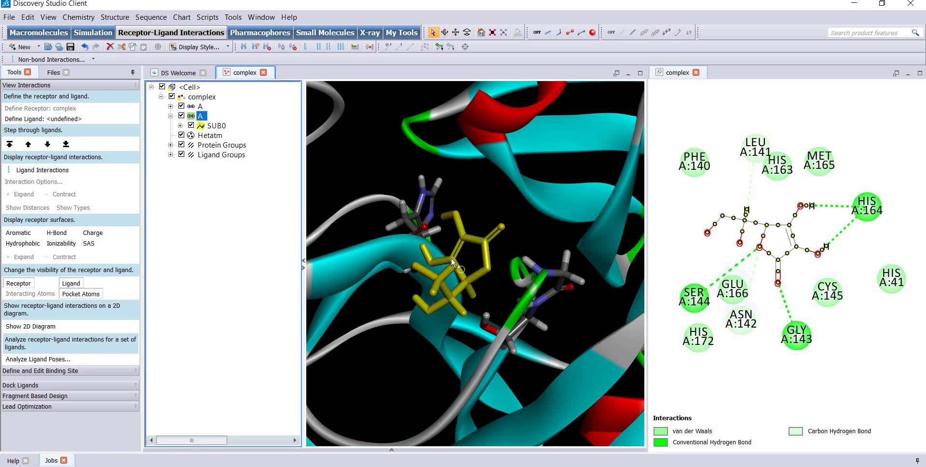
{"action": "left_click", "coordinate": [115, 17]}
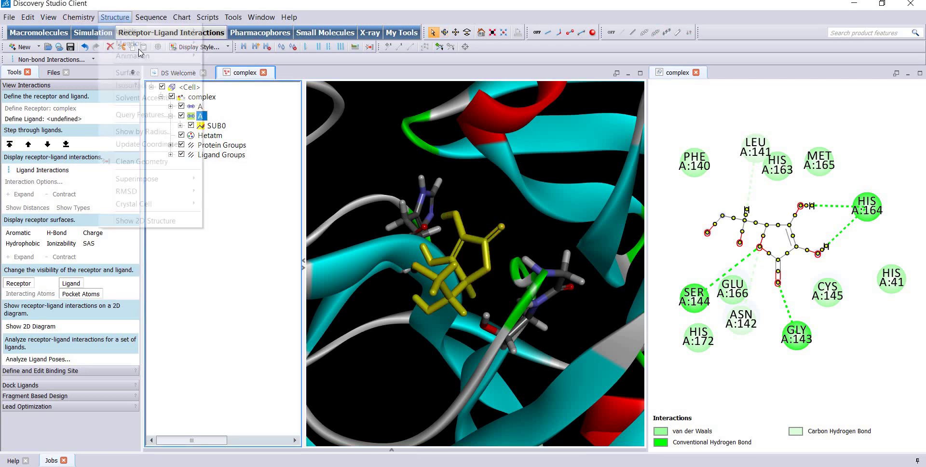
{"action": "mouse_move", "coordinate": [127, 42]}
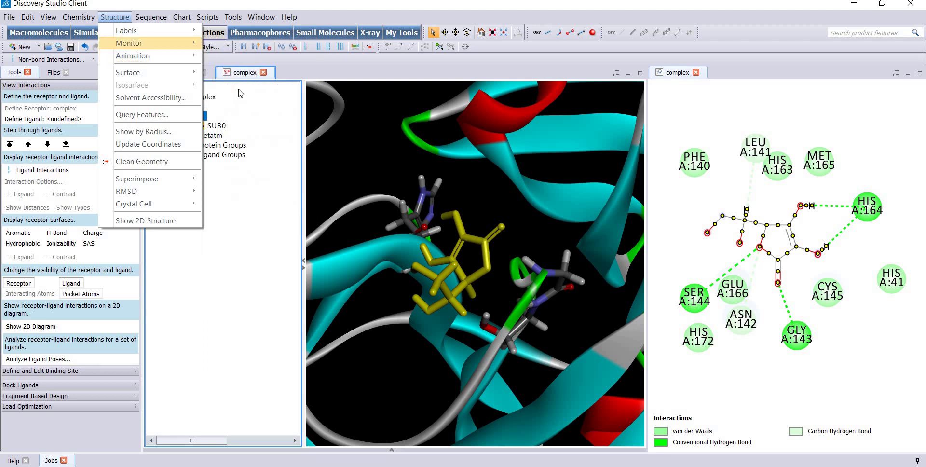
{"action": "left_click", "coordinate": [240, 104]}
{"action": "left_click", "coordinate": [550, 218]}
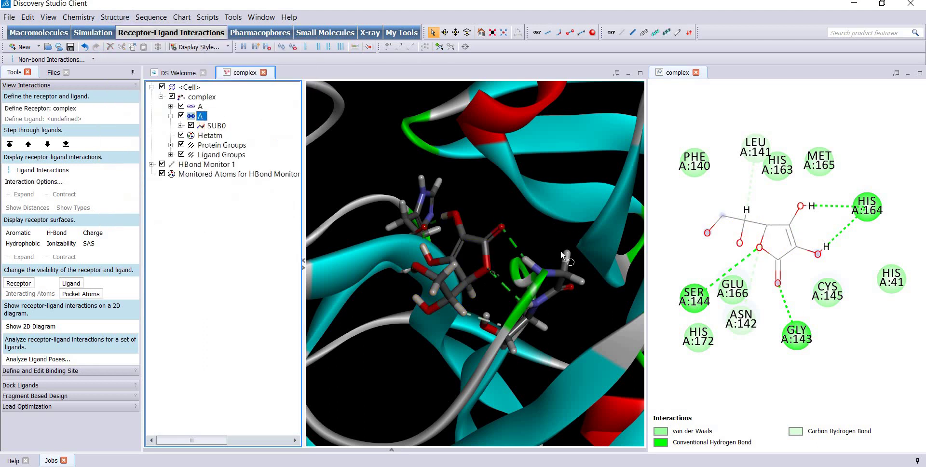
{"action": "mouse_move", "coordinate": [561, 250]}
{"action": "right_mouse_down"}
{"action": "mouse_move", "coordinate": [548, 257]}
{"action": "mouse_move", "coordinate": [571, 242]}
{"action": "right_mouse_up"}
{"action": "left_click_drag", "start_coordinate": [572, 242], "coordinate": [506, 227]}
- Hide the hydrogen atoms and rotate and zoom in on the binding site
{"action": "left_click", "coordinate": [434, 33]}
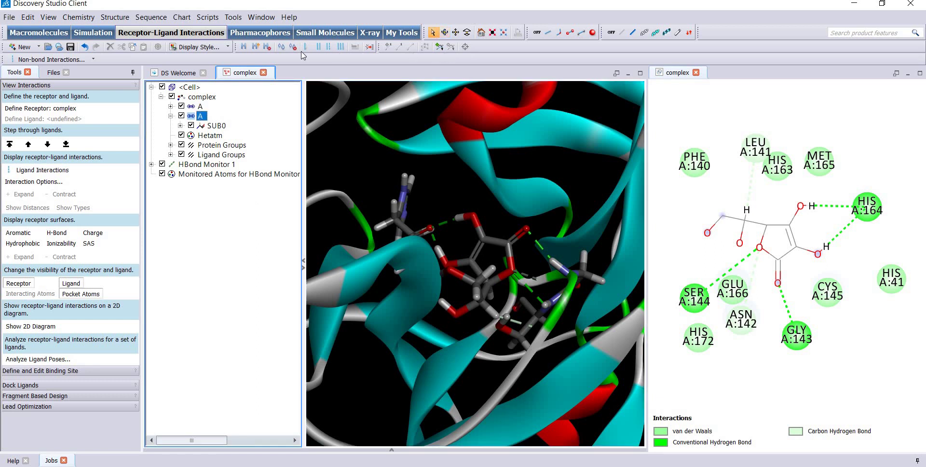
{"action": "left_click", "coordinate": [267, 47]}
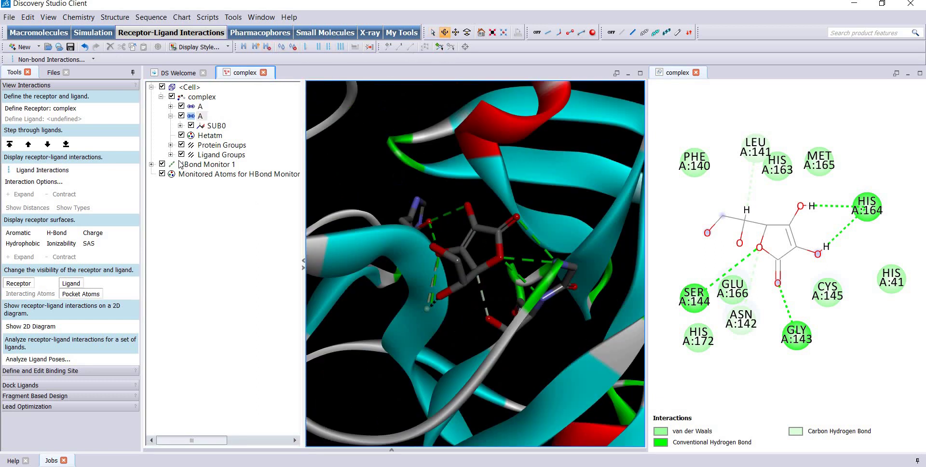
{"action": "left_click", "coordinate": [503, 233]}
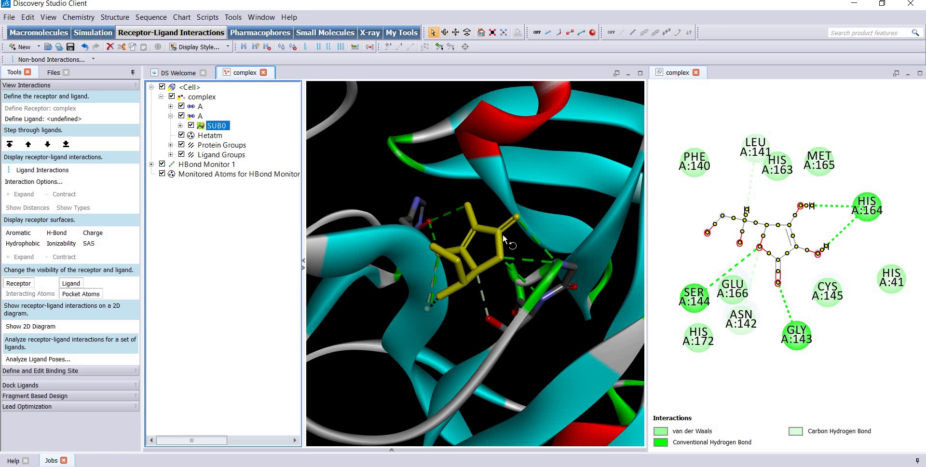
{"action": "left_click_drag", "start_coordinate": [503, 234], "coordinate": [439, 234]}
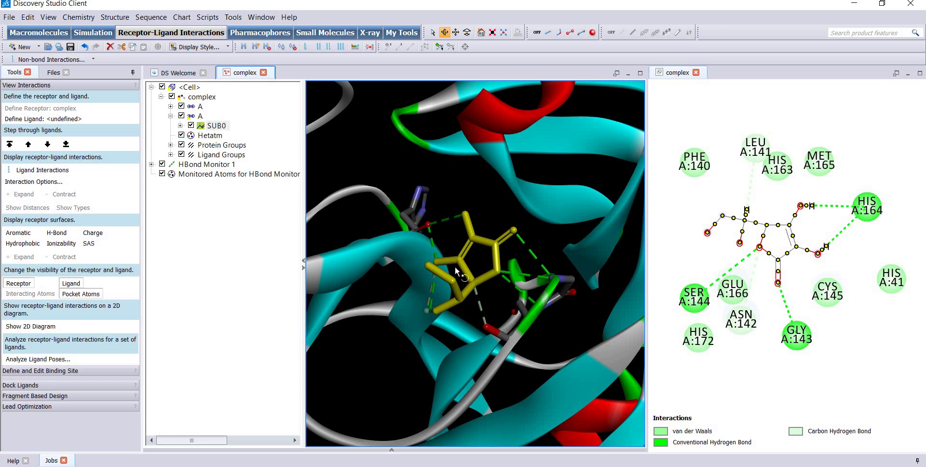
{"action": "left_click_drag", "start_coordinate": [455, 266], "coordinate": [466, 247]}
{"action": "scroll", "coordinate": [466, 247], "scroll_direction": "up", "scroll_amount": 2}
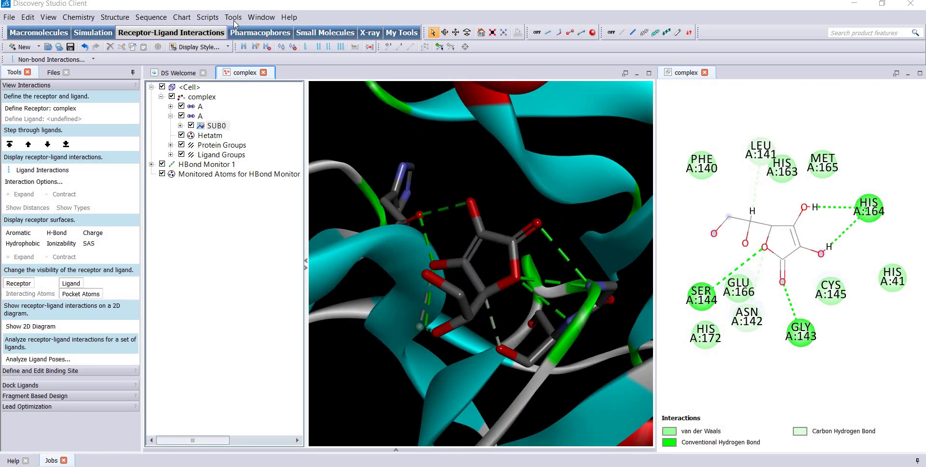
- Run the Visualization > Publication Quality script so the protein ribbons show rainbow colours
{"action": "left_click", "coordinate": [208, 17]}
{"action": "mouse_move", "coordinate": [241, 31]}
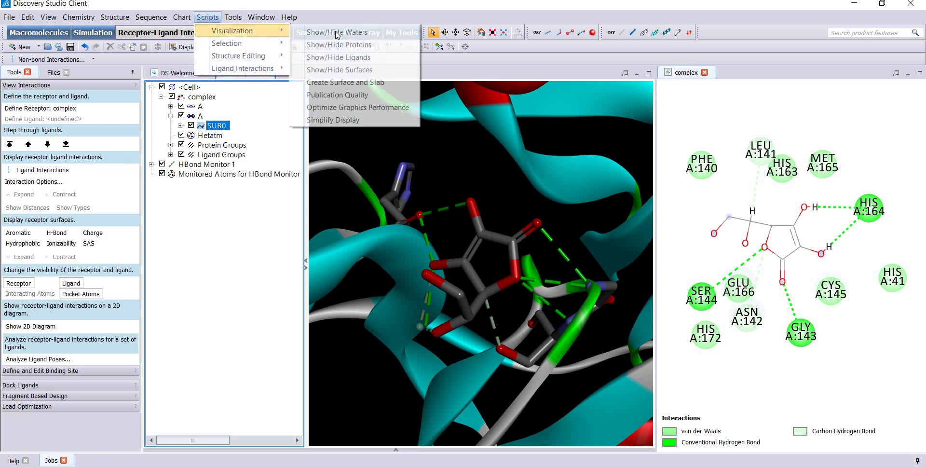
{"action": "left_click", "coordinate": [337, 95]}
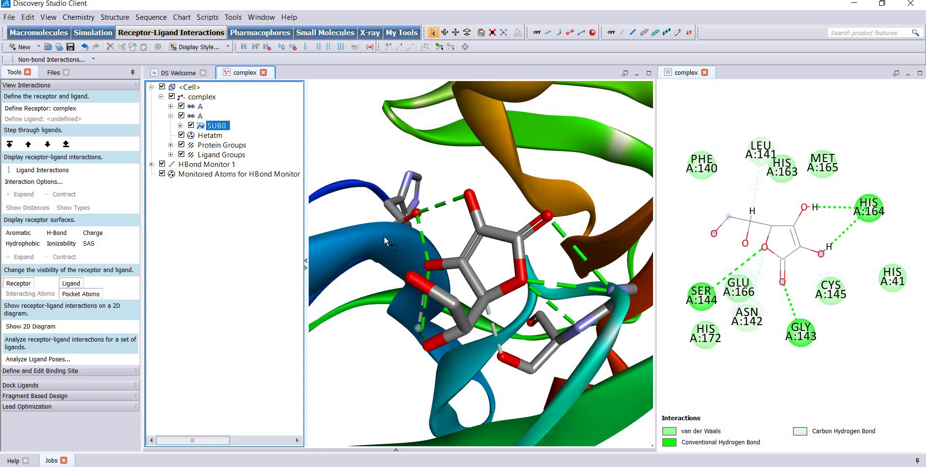
{"action": "right_click_drag", "start_coordinate": [469, 237], "coordinate": [466, 237]}
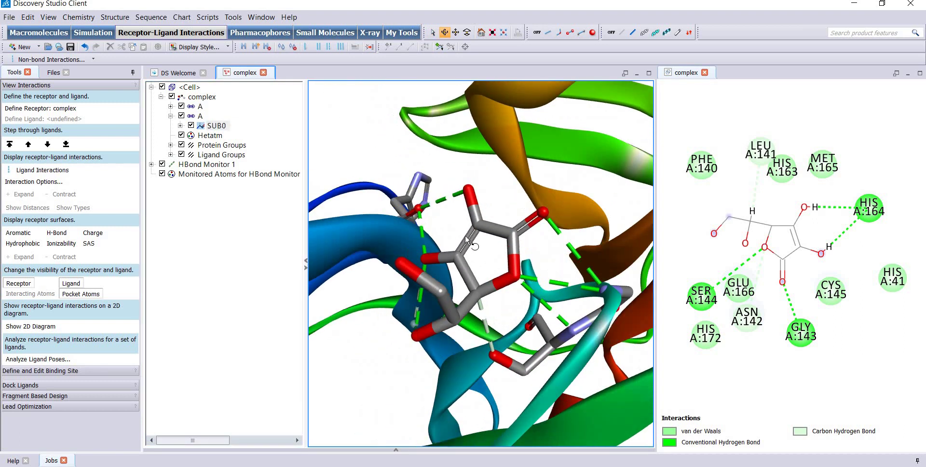
- Switch the protein to thin line ribbons and rotate and zoom the view onto the ligand
{"action": "scroll", "coordinate": [467, 237], "scroll_direction": "up", "scroll_amount": 2}
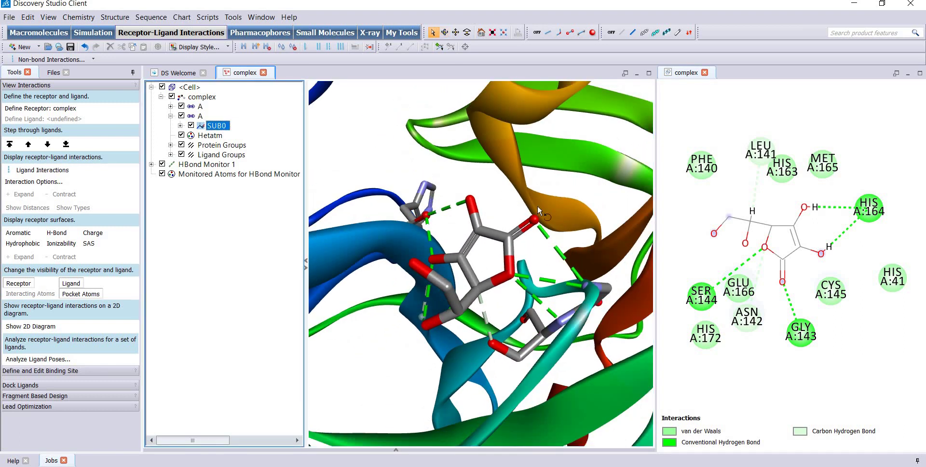
{"action": "left_click", "coordinate": [644, 33]}
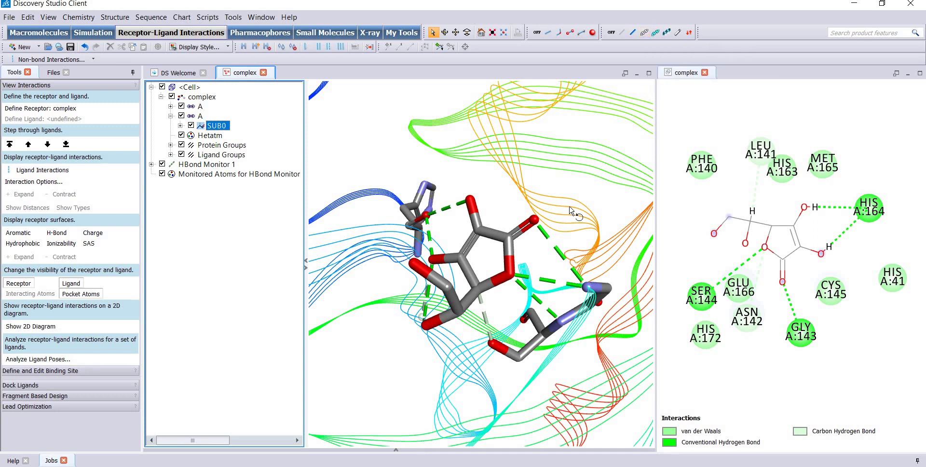
{"action": "right_click_drag", "start_coordinate": [568, 207], "coordinate": [563, 192]}
{"action": "scroll", "coordinate": [563, 195], "scroll_direction": "down", "scroll_amount": 5}
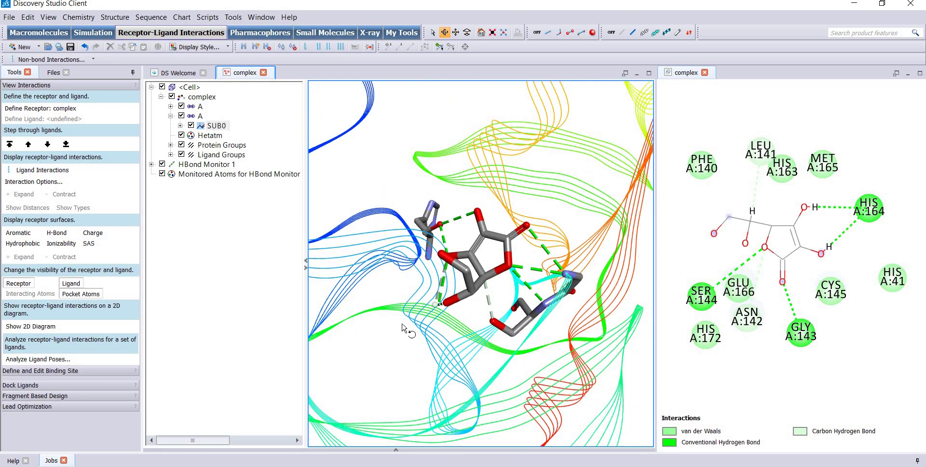
{"action": "left_click_drag", "start_coordinate": [403, 328], "coordinate": [441, 228]}
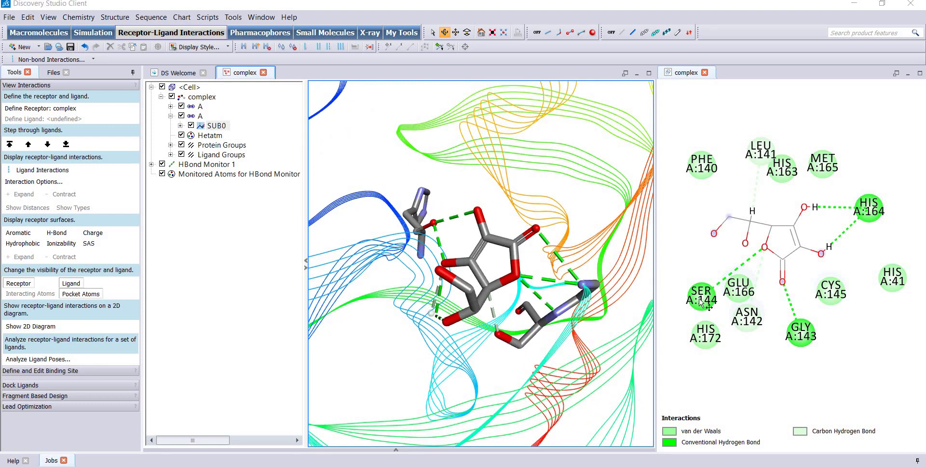
- Select SER A:144, GLY A:143 and HIS A:164 in the 2D interaction diagram
{"action": "left_click", "coordinate": [171, 106]}
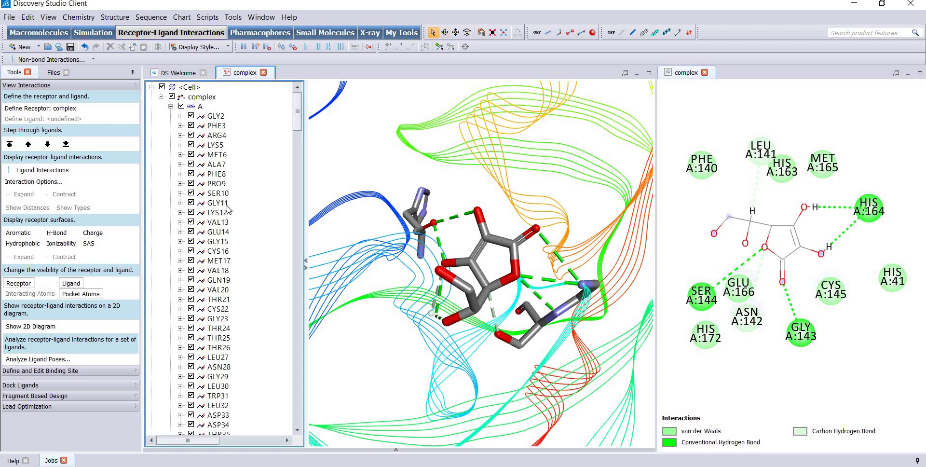
{"action": "left_click", "coordinate": [702, 303]}
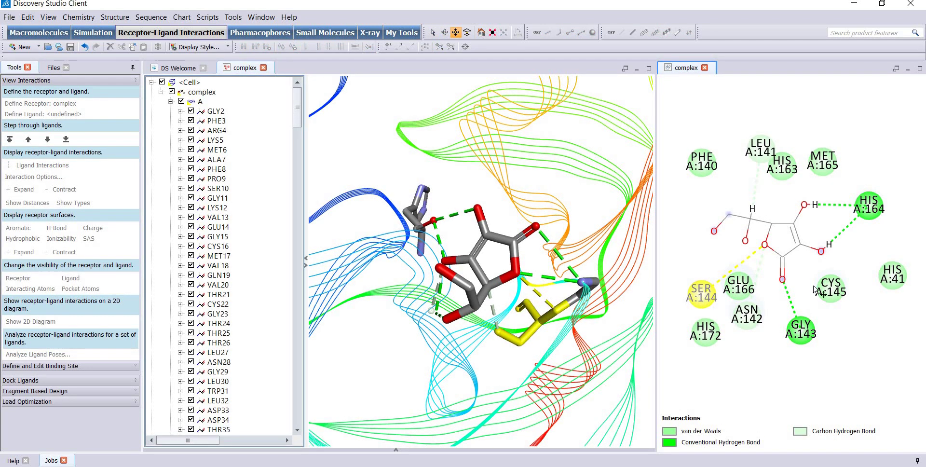
{"action": "left_click", "coordinate": [802, 332], "text": "shift"}
{"action": "left_click", "coordinate": [870, 212], "text": "shift"}
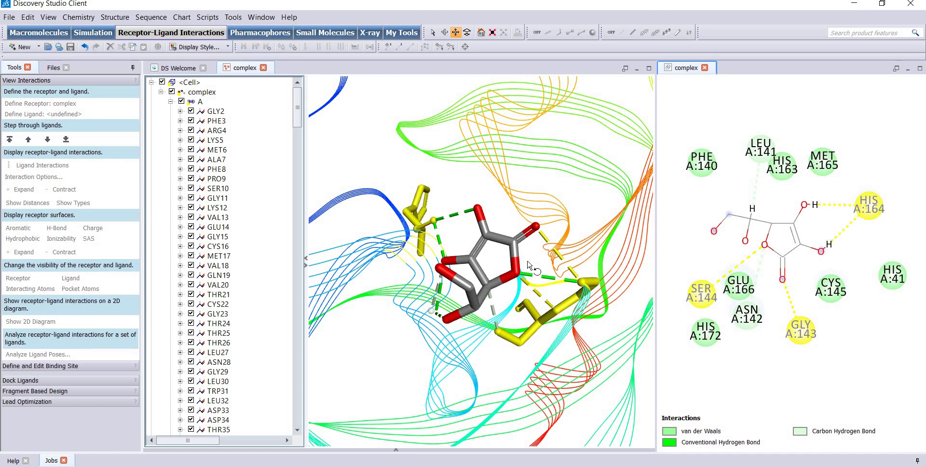
- Add red, 14-point atom-name labels to the selected residues
{"action": "right_click", "coordinate": [530, 261]}
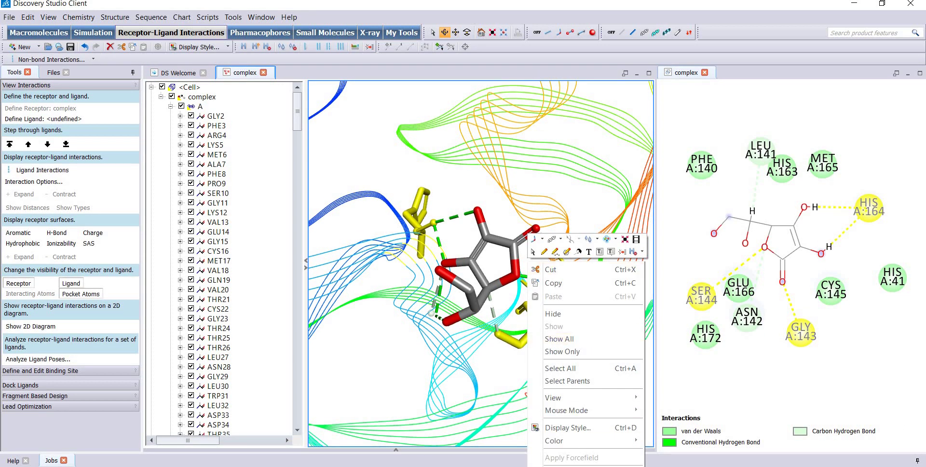
{"action": "left_click", "coordinate": [419, 115]}
{"action": "right_click", "coordinate": [418, 115]}
{"action": "mouse_move", "coordinate": [484, 343]}
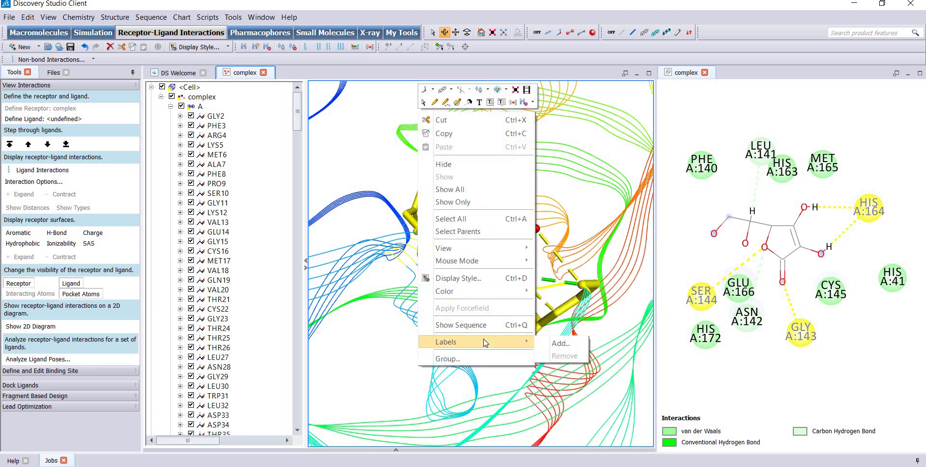
{"action": "left_click", "coordinate": [561, 343]}
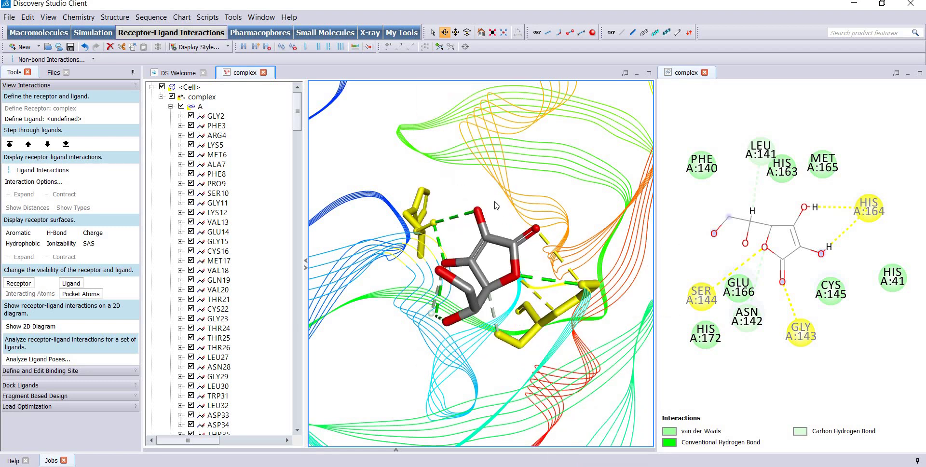
{"action": "left_click", "coordinate": [509, 299]}
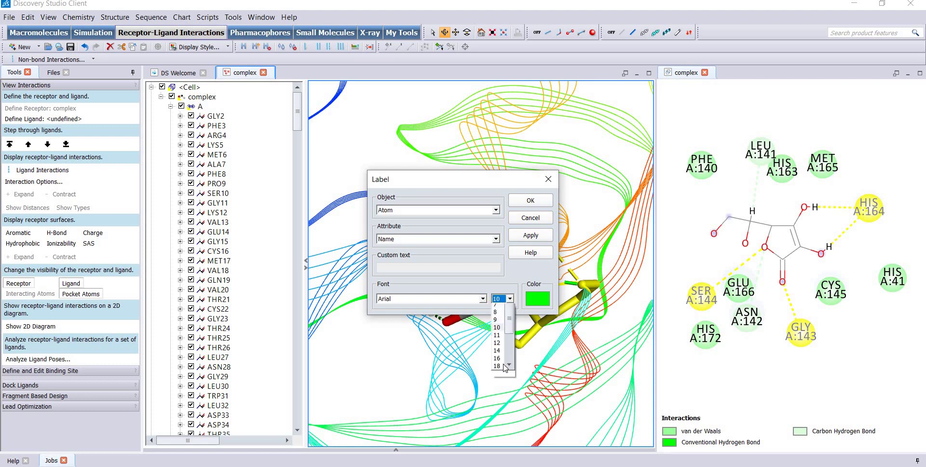
{"action": "left_click", "coordinate": [497, 363]}
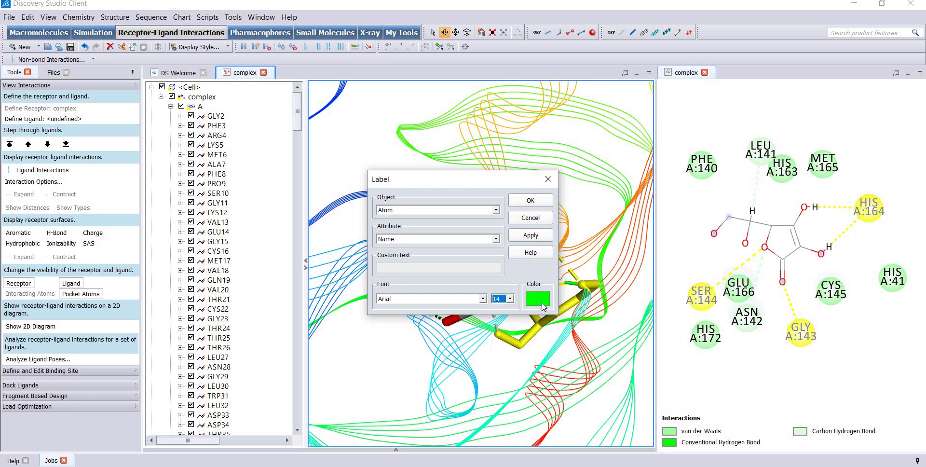
{"action": "left_click", "coordinate": [538, 298]}
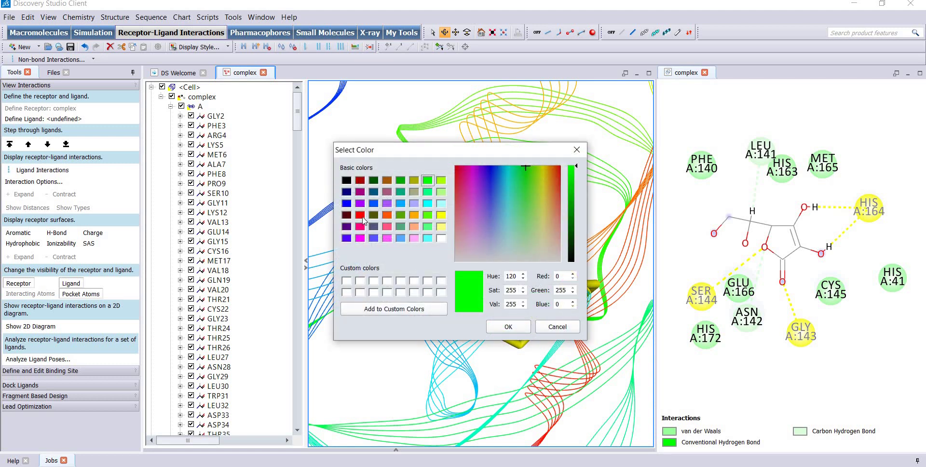
{"action": "left_click", "coordinate": [517, 326]}
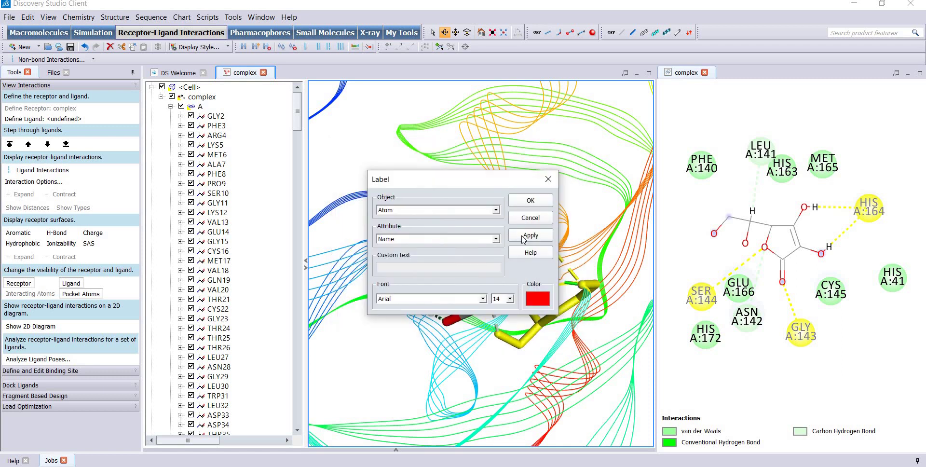
{"action": "left_click", "coordinate": [531, 201]}
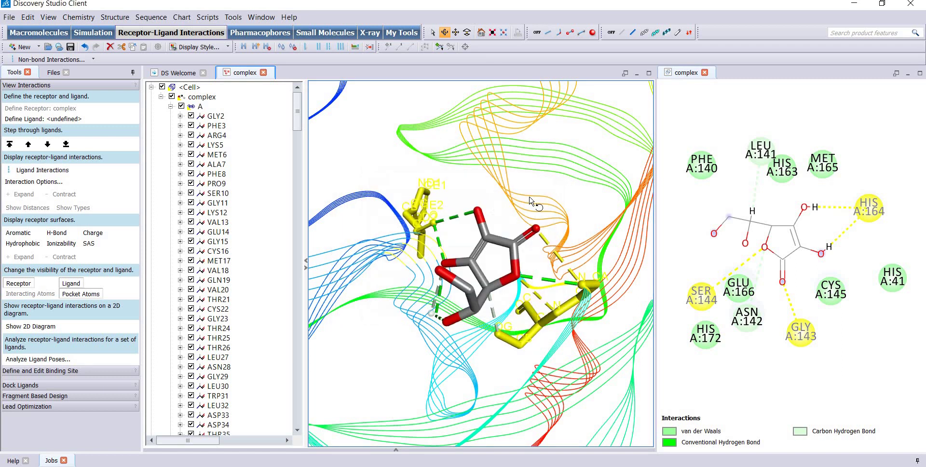
- Remove the atom labels, add AminoAcid residue-name labels like HIS164 and GLY143, then deselect
{"action": "right_click", "coordinate": [509, 217]}
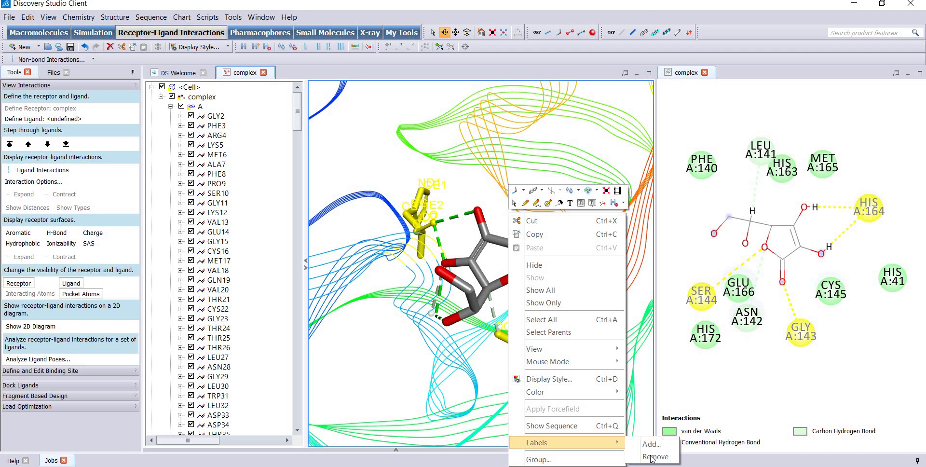
{"action": "left_click", "coordinate": [647, 457]}
{"action": "right_click", "coordinate": [517, 271]}
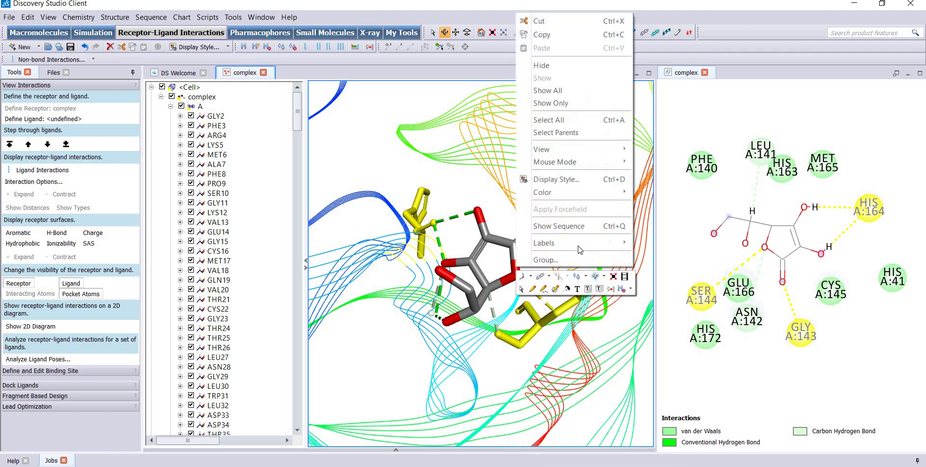
{"action": "mouse_move", "coordinate": [579, 243]}
{"action": "left_click", "coordinate": [665, 245]}
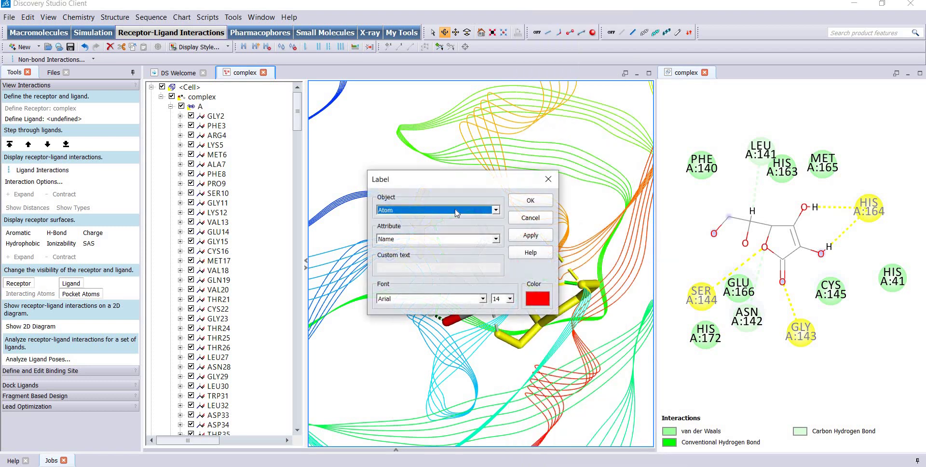
{"action": "left_click", "coordinate": [436, 213]}
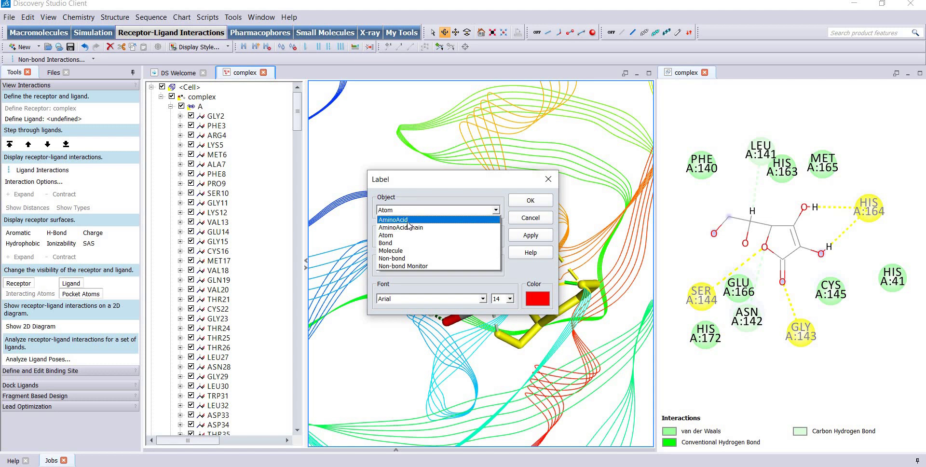
{"action": "left_click", "coordinate": [408, 220]}
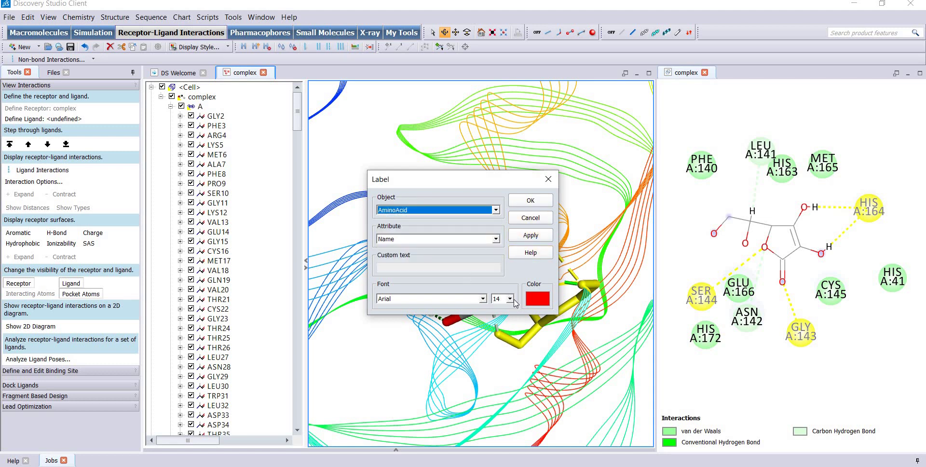
{"action": "left_click", "coordinate": [530, 235]}
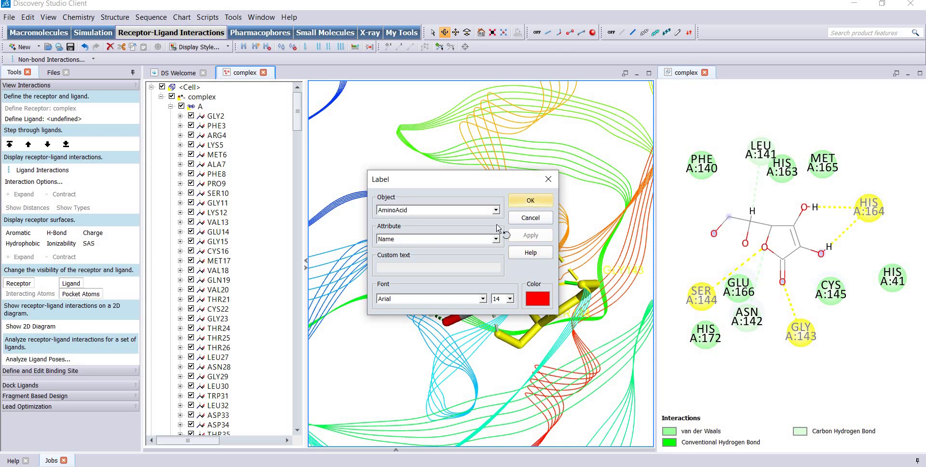
{"action": "left_click", "coordinate": [531, 200]}
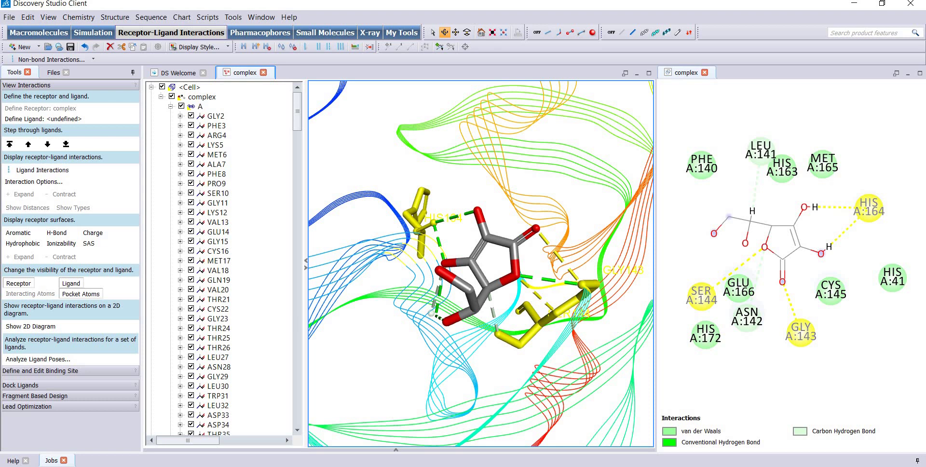
{"action": "left_click", "coordinate": [483, 261]}
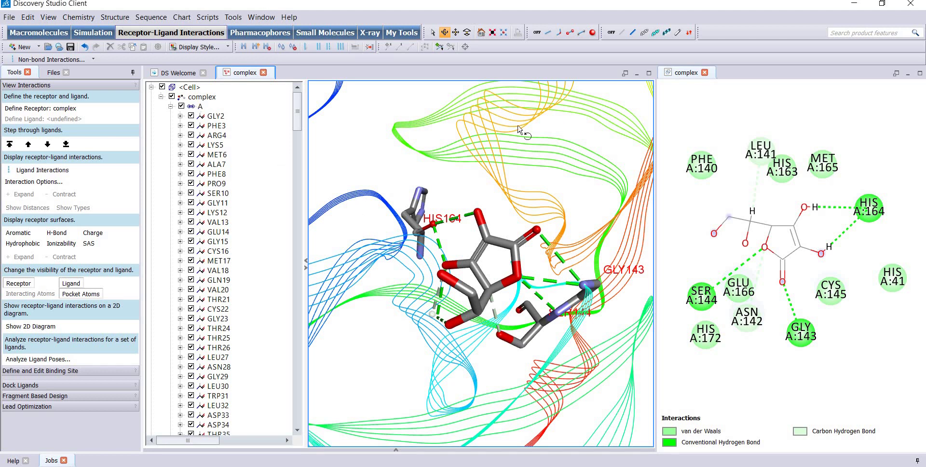
- Colour chain A light grey (RGB 240) and rotate the view around the ligand
{"action": "left_click", "coordinate": [199, 107]}
{"action": "right_click", "coordinate": [500, 175]}
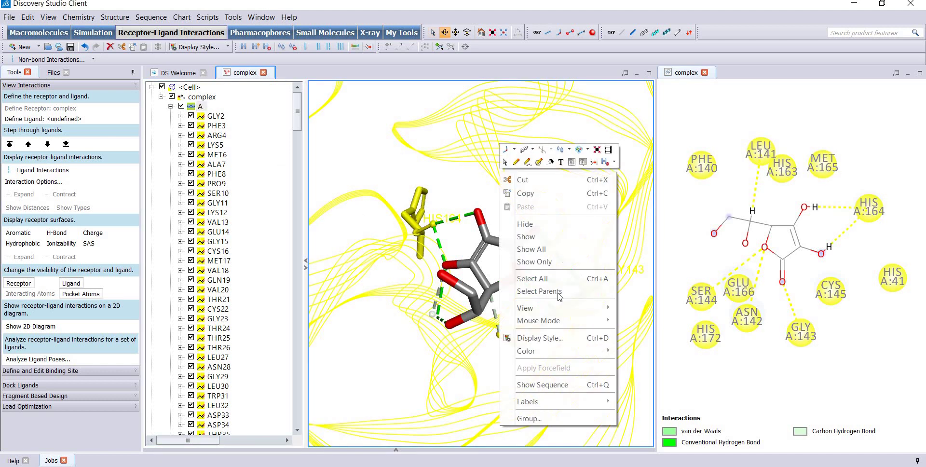
{"action": "mouse_move", "coordinate": [603, 351]}
{"action": "left_click", "coordinate": [644, 353]}
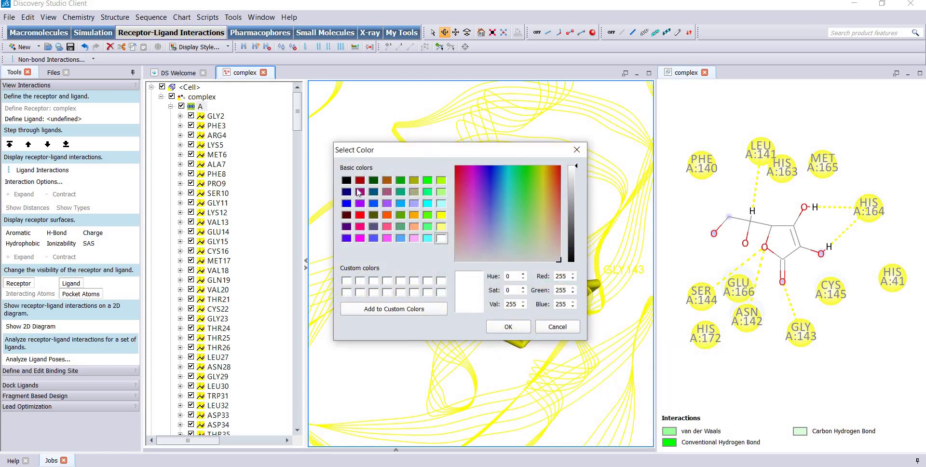
{"action": "left_click", "coordinate": [572, 174]}
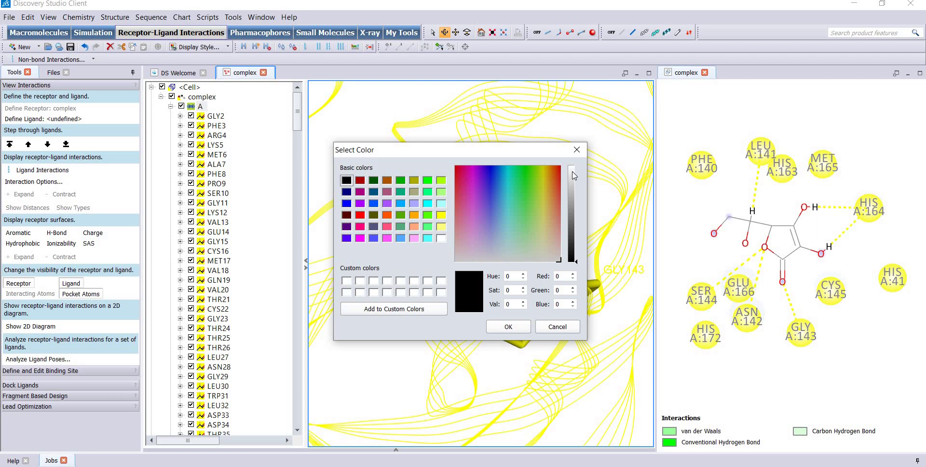
{"action": "left_click", "coordinate": [572, 172]}
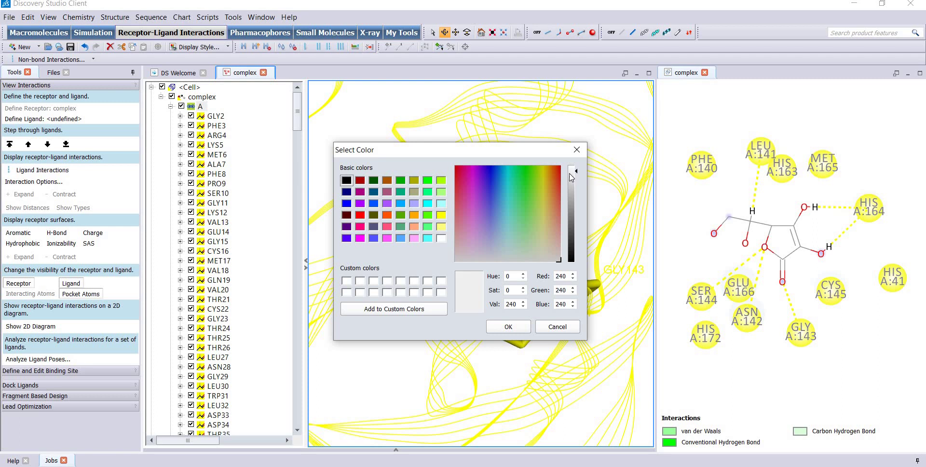
{"action": "left_click", "coordinate": [509, 327]}
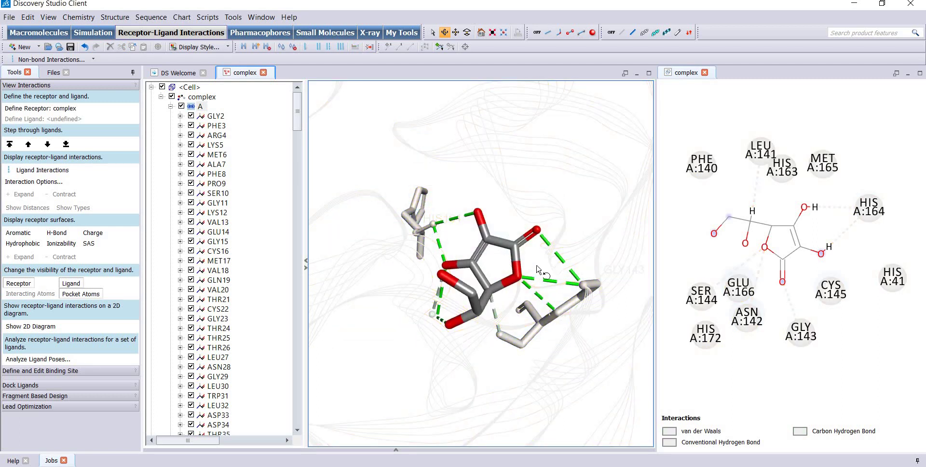
{"action": "left_click_drag", "start_coordinate": [535, 270], "coordinate": [526, 247]}
{"action": "scroll", "coordinate": [526, 247], "scroll_direction": "down", "scroll_amount": 2}
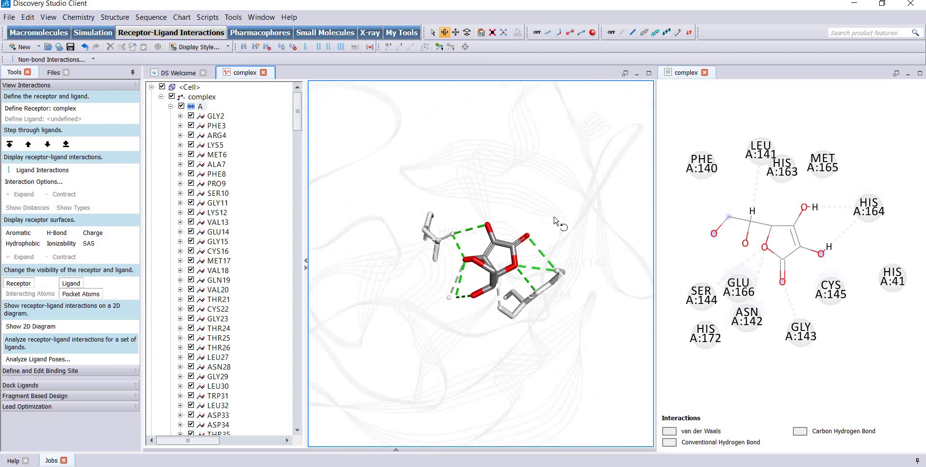
{"action": "scroll", "coordinate": [560, 227], "scroll_direction": "up", "scroll_amount": 2}
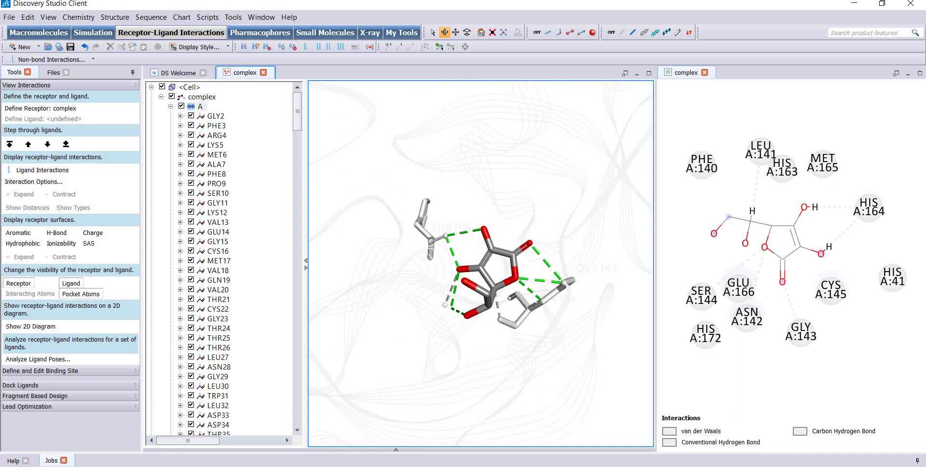
- Colour the 3D view by element so nitrogens appear blue
{"action": "right_click", "coordinate": [364, 230]}
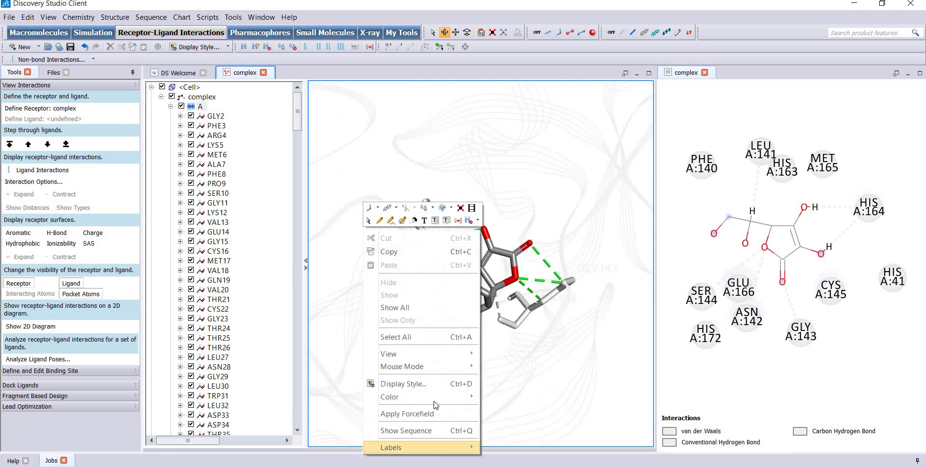
{"action": "mouse_move", "coordinate": [436, 401]}
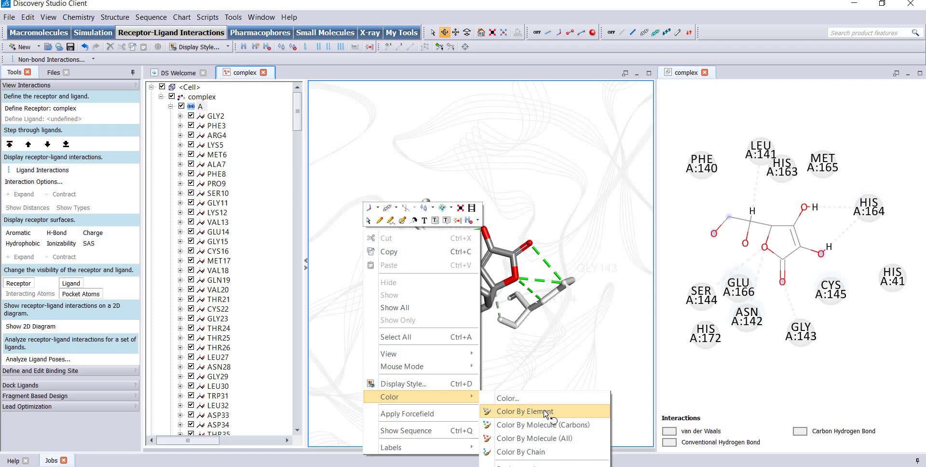
{"action": "left_click", "coordinate": [525, 411]}
{"action": "mouse_move", "coordinate": [531, 294]}
{"action": "left_mouse_down"}
{"action": "mouse_move", "coordinate": [533, 322]}
{"action": "mouse_move", "coordinate": [519, 306]}
{"action": "left_mouse_up"}
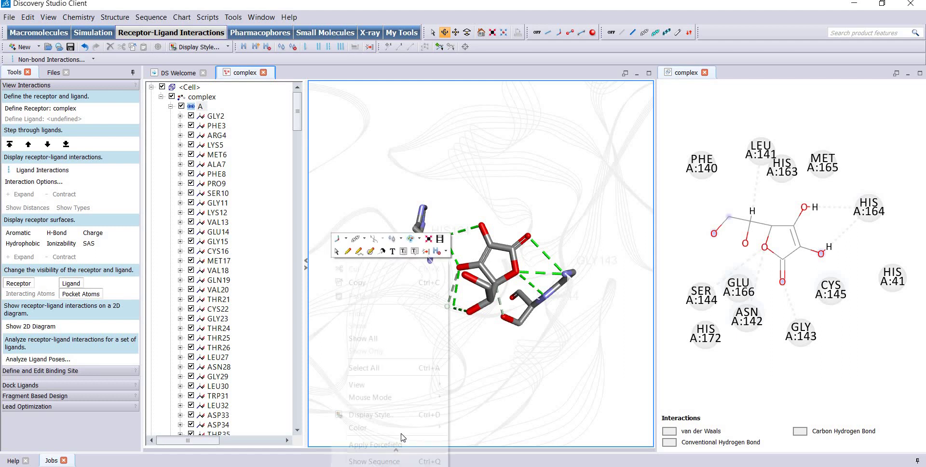
- Try adding red residue-name labels, then close the Label dialog without labels remaining
{"action": "right_click", "coordinate": [333, 261]}
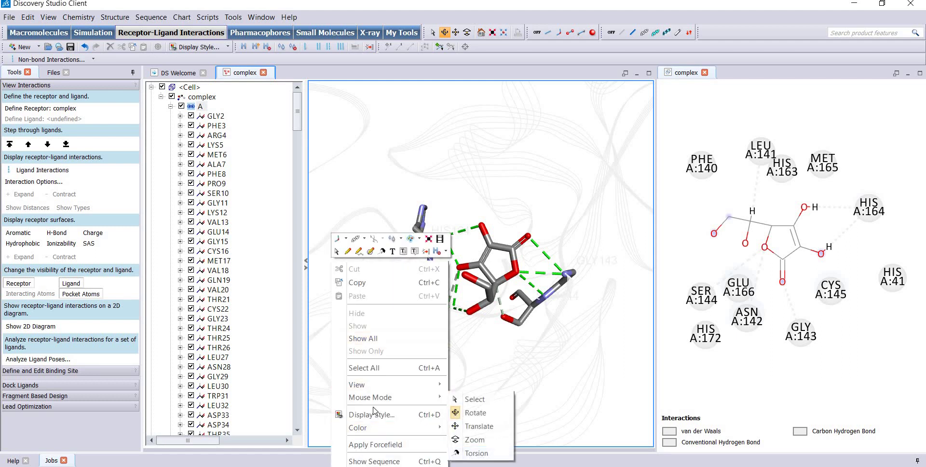
{"action": "left_click", "coordinate": [430, 133]}
{"action": "right_click", "coordinate": [497, 322]}
{"action": "mouse_move", "coordinate": [487, 348]}
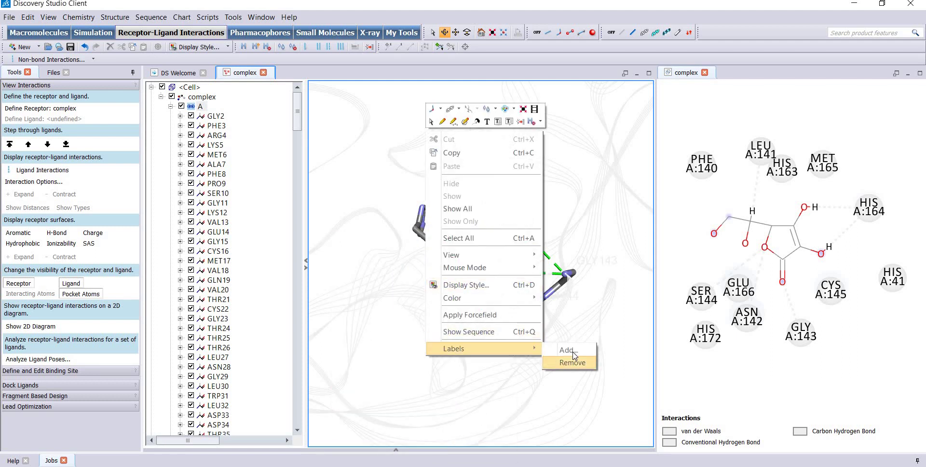
{"action": "left_click", "coordinate": [569, 350]}
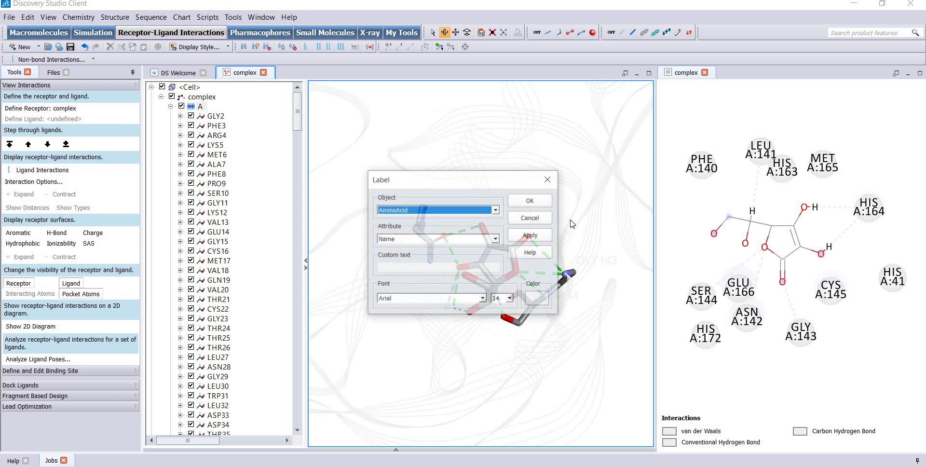
{"action": "left_click", "coordinate": [537, 299]}
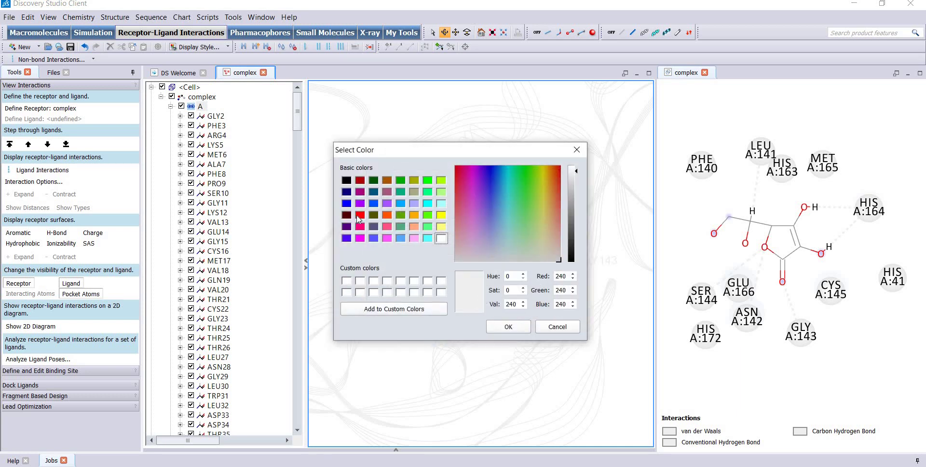
{"action": "left_click", "coordinate": [359, 215]}
{"action": "left_click", "coordinate": [509, 327]}
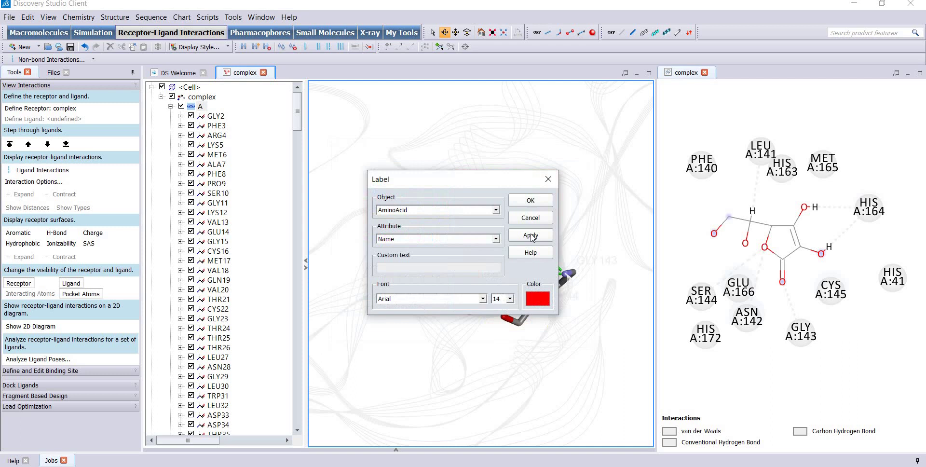
{"action": "left_click", "coordinate": [531, 236]}
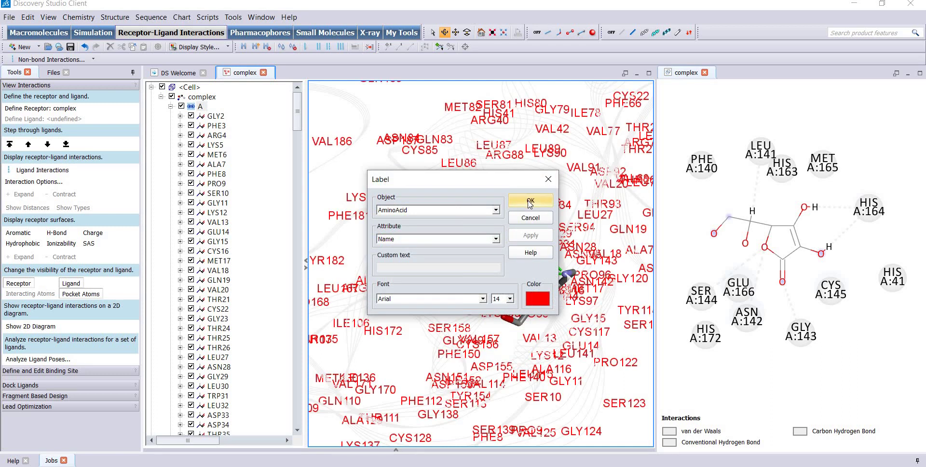
{"action": "left_click", "coordinate": [548, 180]}
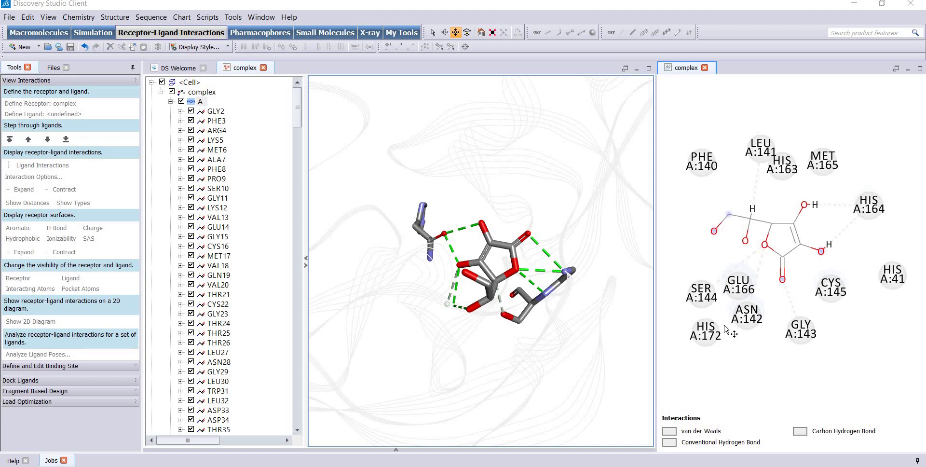
- Select SER A:144, GLY A:143 and HIS A:164 again in the 2D diagram
{"action": "left_click", "coordinate": [706, 296]}
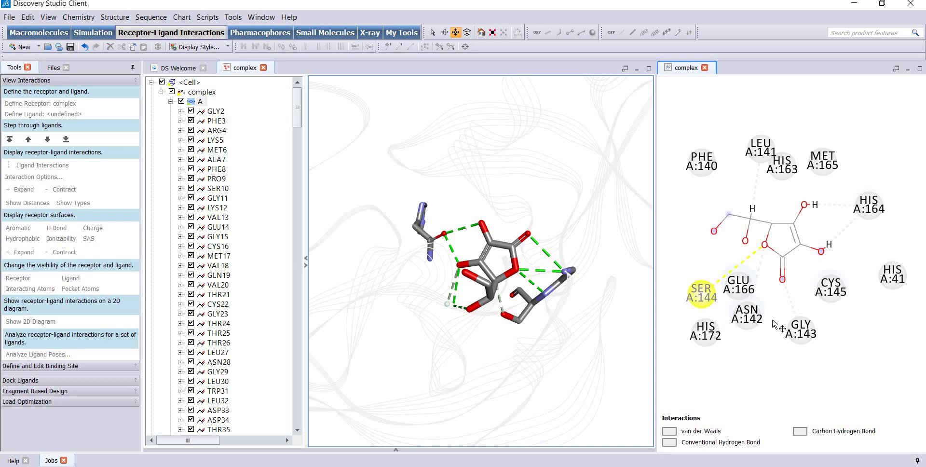
{"action": "left_click", "coordinate": [802, 337], "text": "shift"}
{"action": "left_click", "coordinate": [863, 209], "text": "shift"}
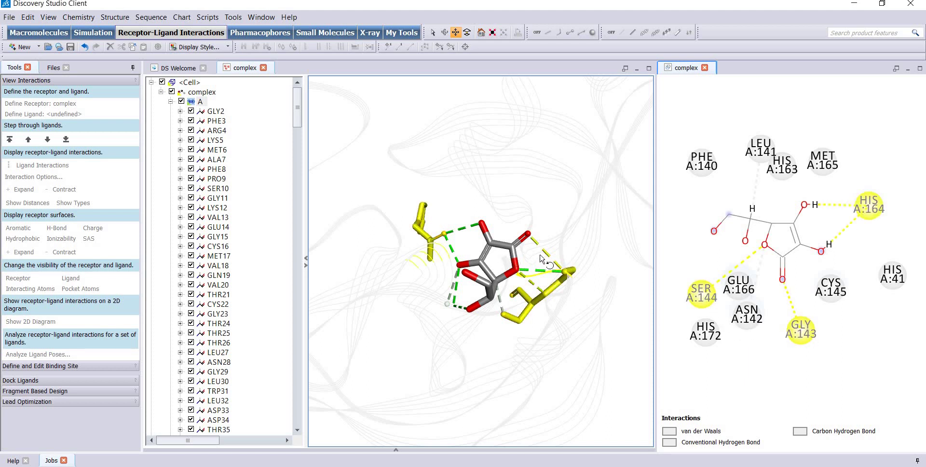
- Add red residue-name labels to the selected residues and clear the selection
{"action": "right_click", "coordinate": [567, 257]}
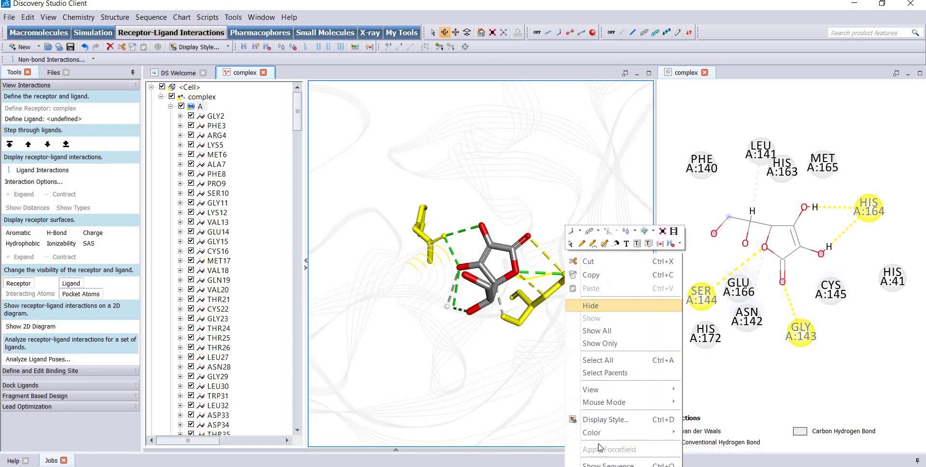
{"action": "right_click", "coordinate": [456, 116]}
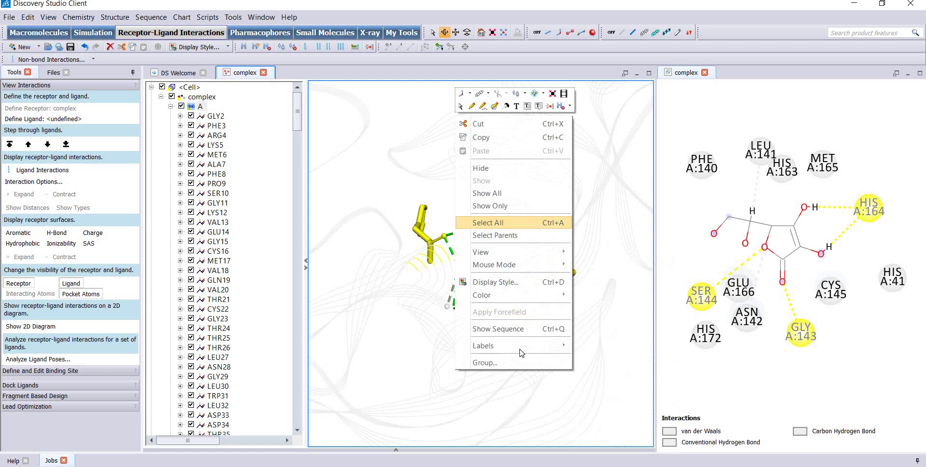
{"action": "left_click", "coordinate": [598, 346]}
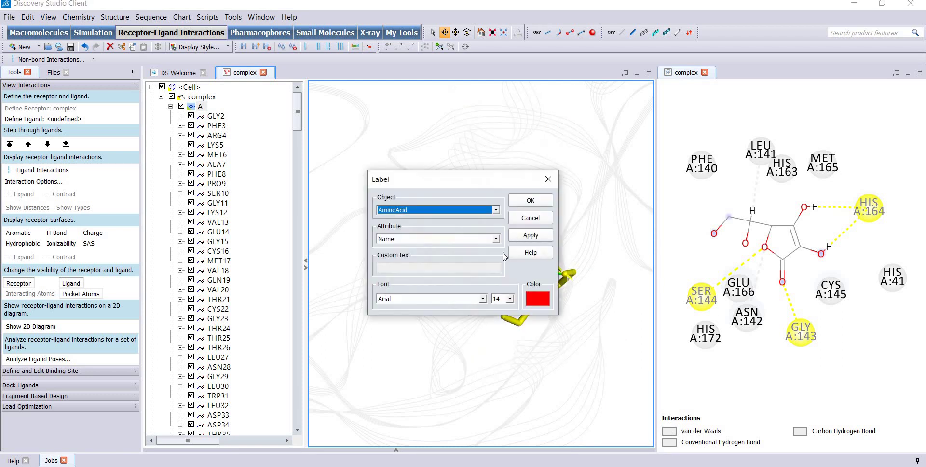
{"action": "left_click", "coordinate": [530, 235]}
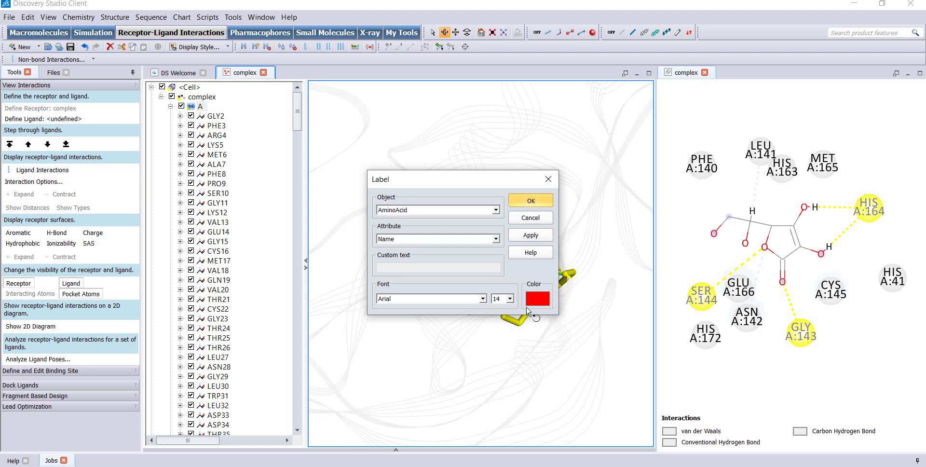
{"action": "left_click", "coordinate": [530, 200]}
{"action": "left_click", "coordinate": [262, 300]}
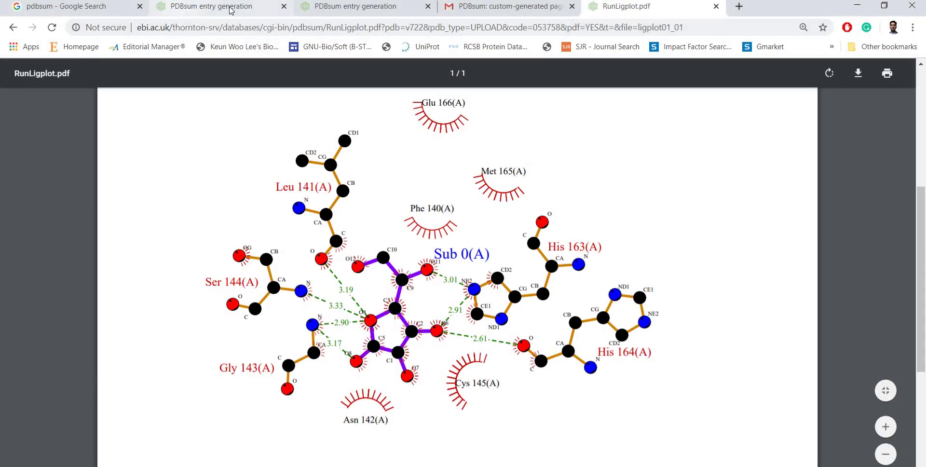
- Return to the Google search results for pdbsum
{"action": "left_click", "coordinate": [94, 6]}
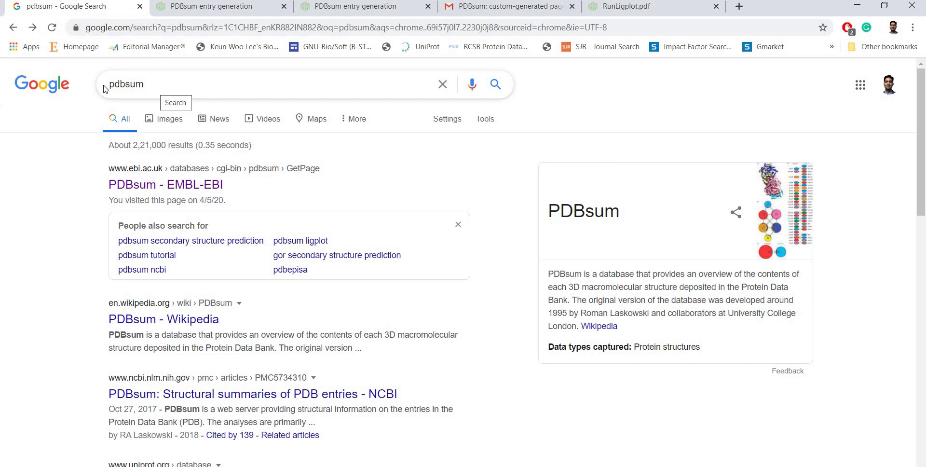
{"action": "left_click_drag", "start_coordinate": [157, 86], "coordinate": [90, 87]}
{"action": "left_click", "coordinate": [223, 80]}
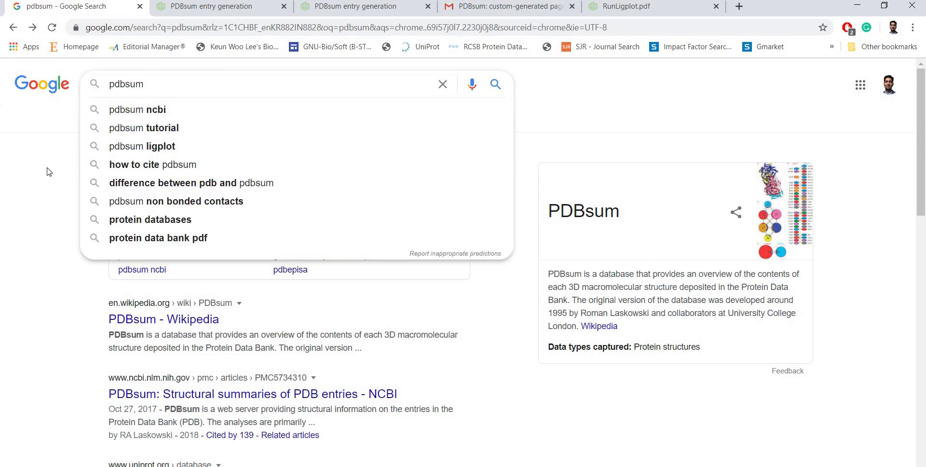
{"action": "left_click", "coordinate": [141, 147]}
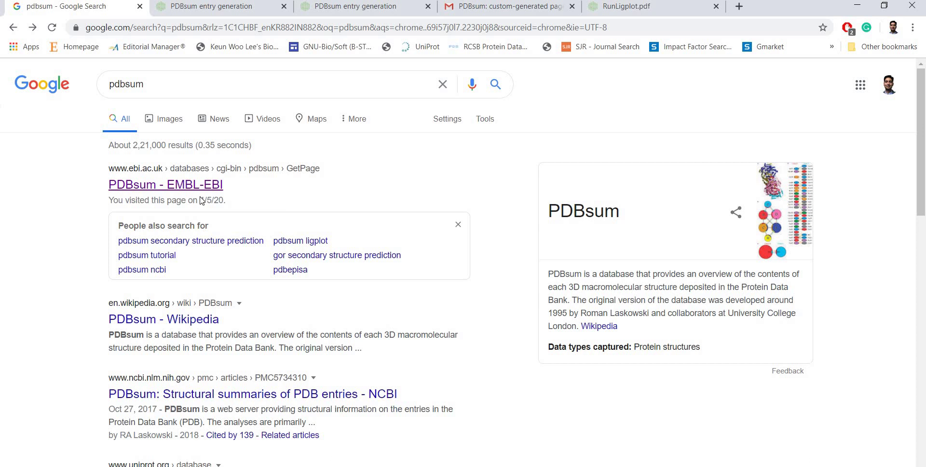
- Open the PDBsum - EMBL-EBI result in a new tab and go to its Generate page
{"action": "right_click", "coordinate": [183, 184]}
{"action": "left_click", "coordinate": [213, 192]}
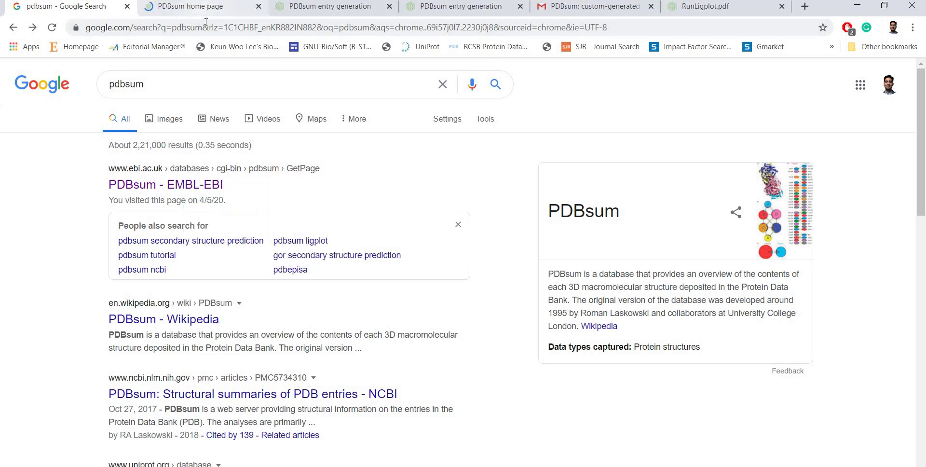
{"action": "left_click", "coordinate": [203, 7]}
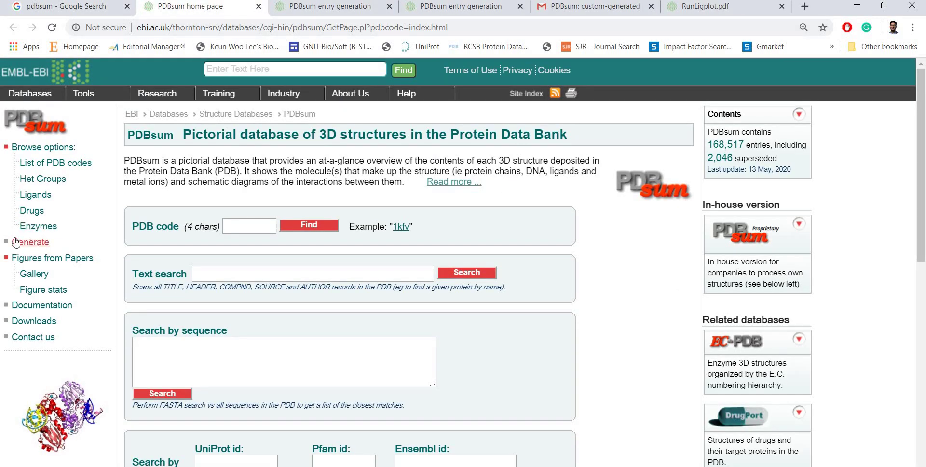
{"action": "left_click", "coordinate": [29, 242]}
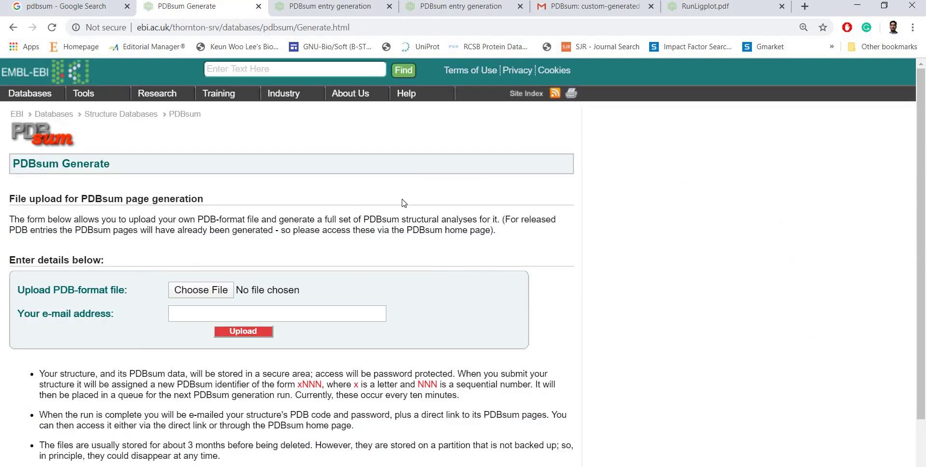
- Choose complex.pdb as the file to upload
{"action": "scroll", "coordinate": [237, 245], "scroll_direction": "down", "scroll_amount": 1}
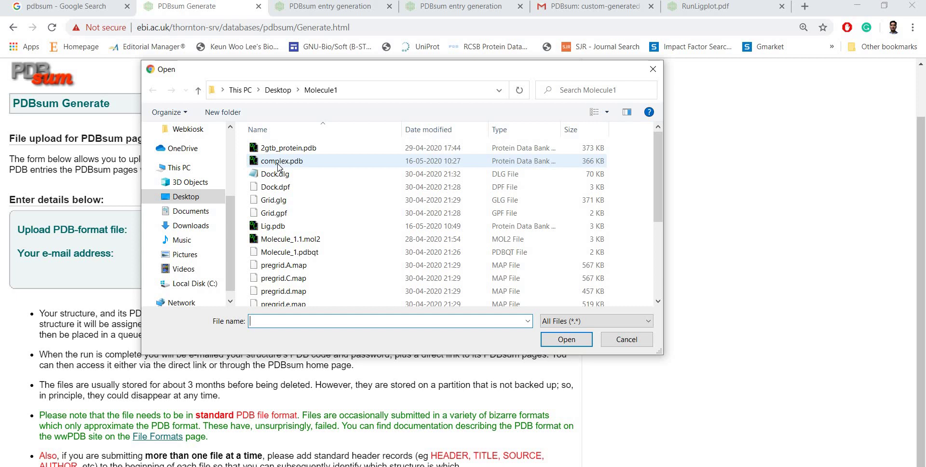
{"action": "left_click", "coordinate": [306, 163]}
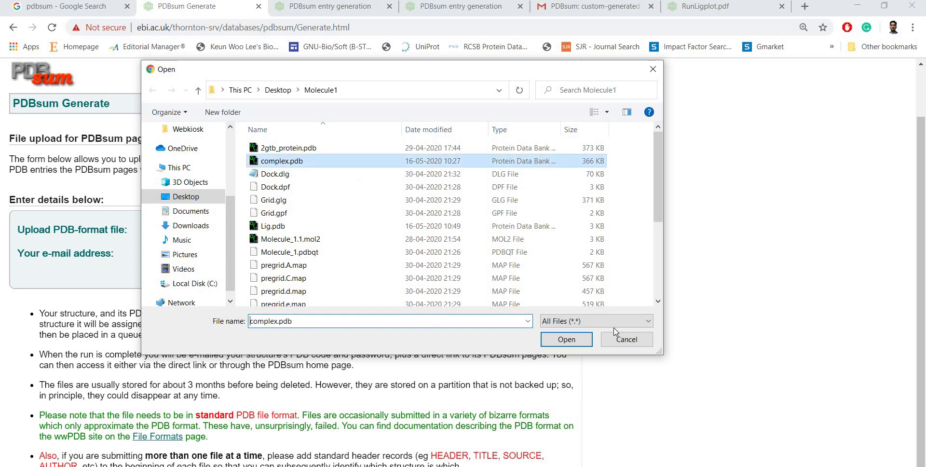
{"action": "left_click", "coordinate": [566, 339]}
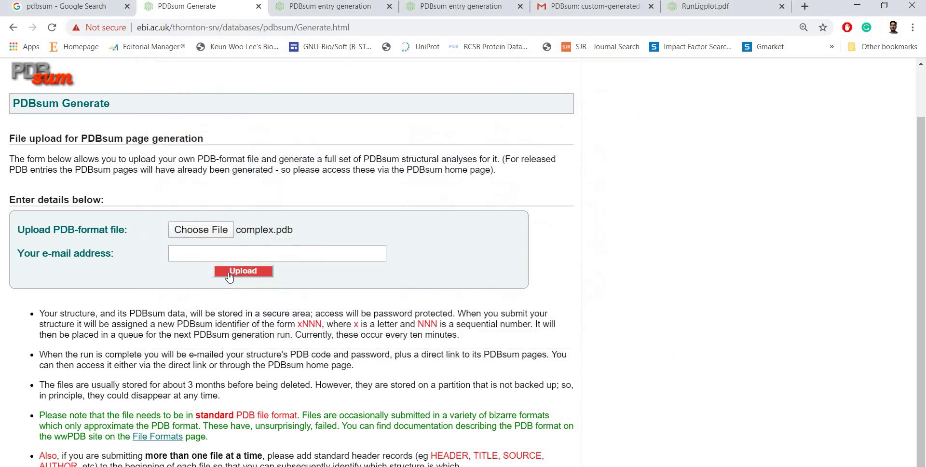
- Fill in the contact e-mail address and upload the structure
{"action": "left_click", "coordinate": [211, 247]}
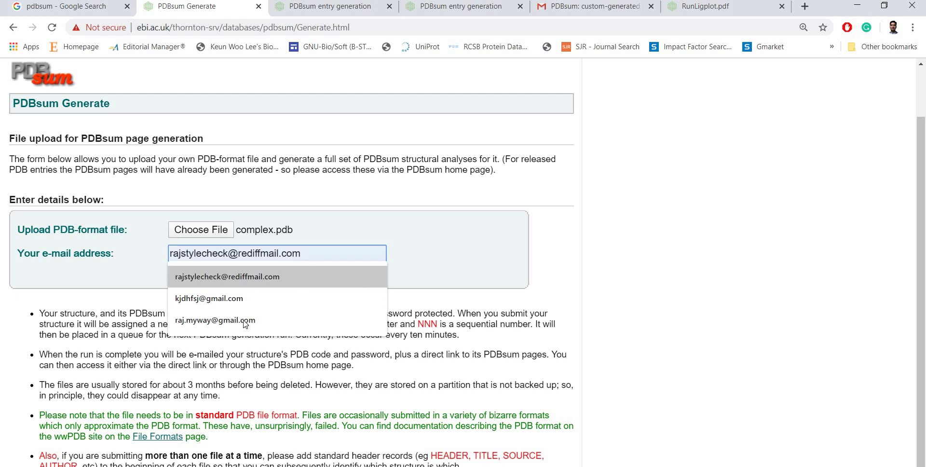
{"action": "left_click", "coordinate": [227, 297]}
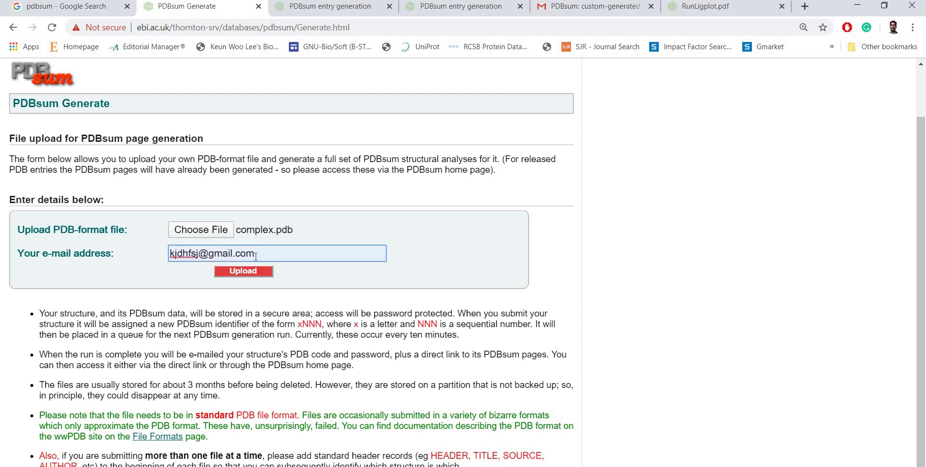
{"action": "left_click_drag", "start_coordinate": [263, 255], "coordinate": [181, 261]}
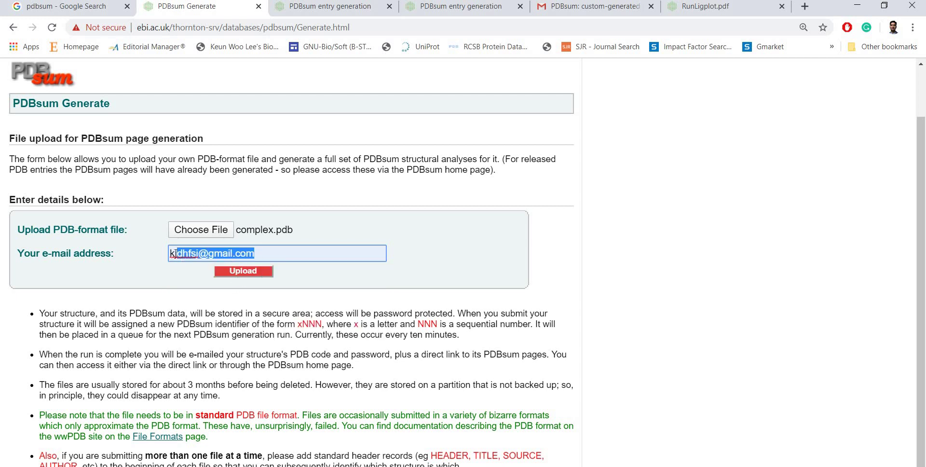
{"action": "left_click", "coordinate": [268, 254]}
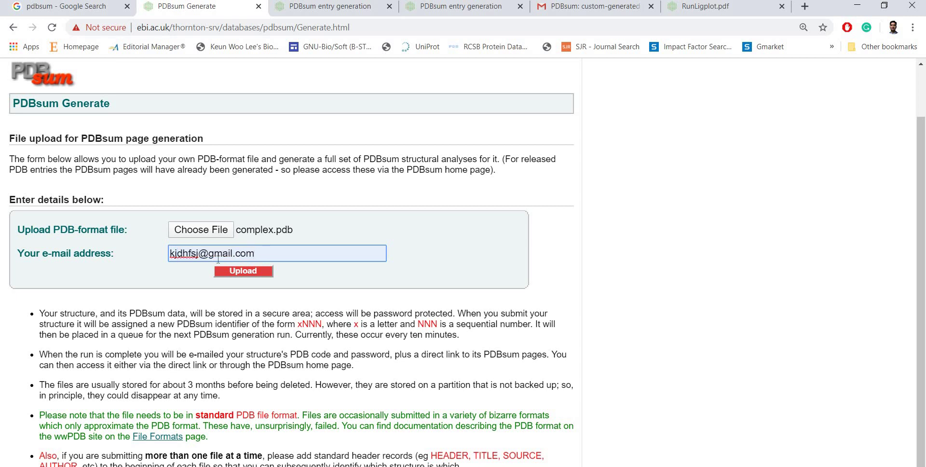
{"action": "left_click", "coordinate": [256, 273]}
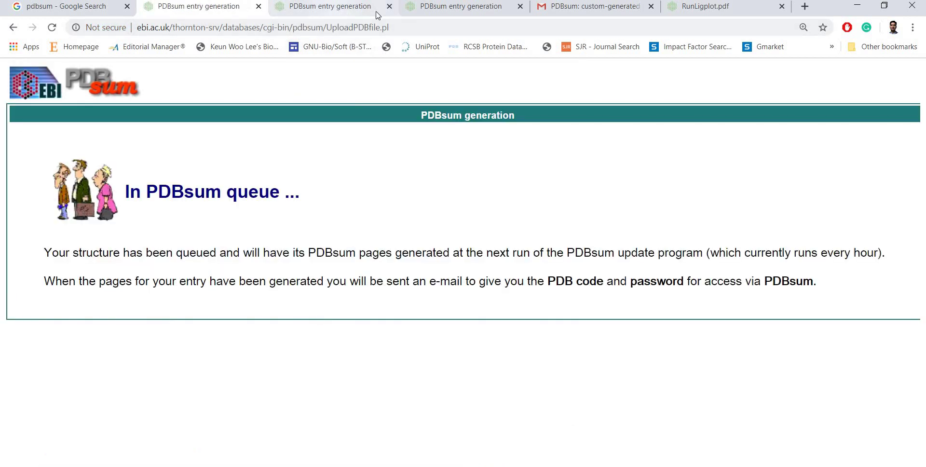
- Open the generated entry v722 from the link in the PDBsum e-mail
{"action": "left_click", "coordinate": [459, 14]}
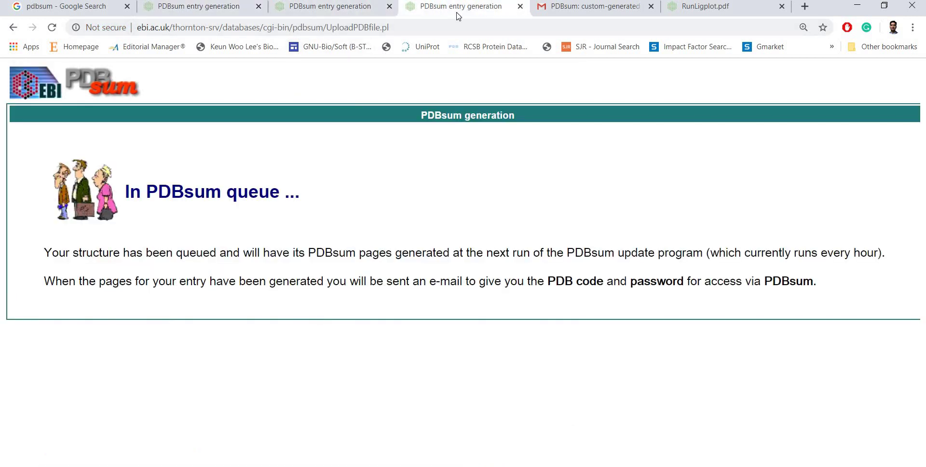
{"action": "left_click", "coordinate": [563, 12]}
{"action": "left_click", "coordinate": [268, 237], "text": "ctrl"}
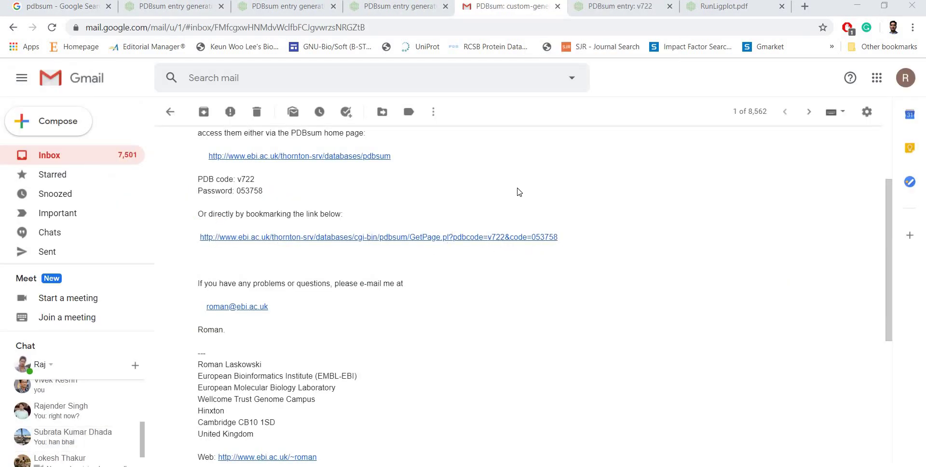
{"action": "left_click", "coordinate": [616, 9]}
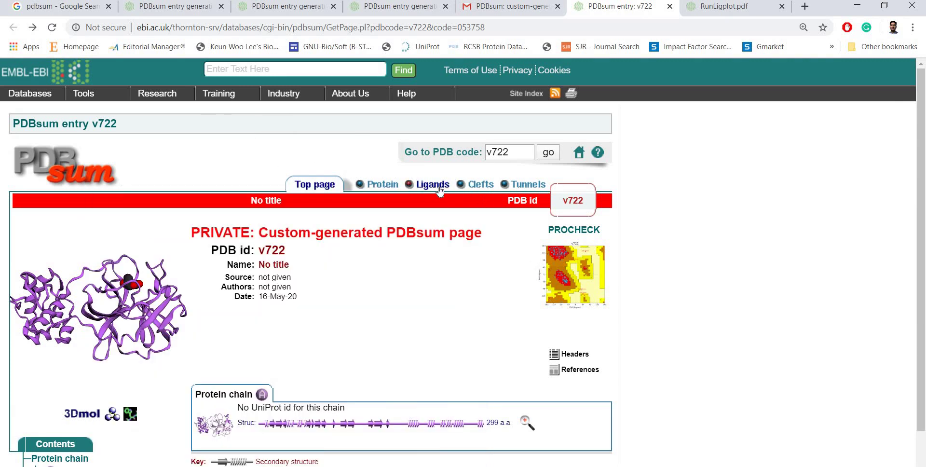
- Open the Ligands page and view ligand SUB's LIGPLOT diagram as a PDF
{"action": "left_click", "coordinate": [474, 188]}
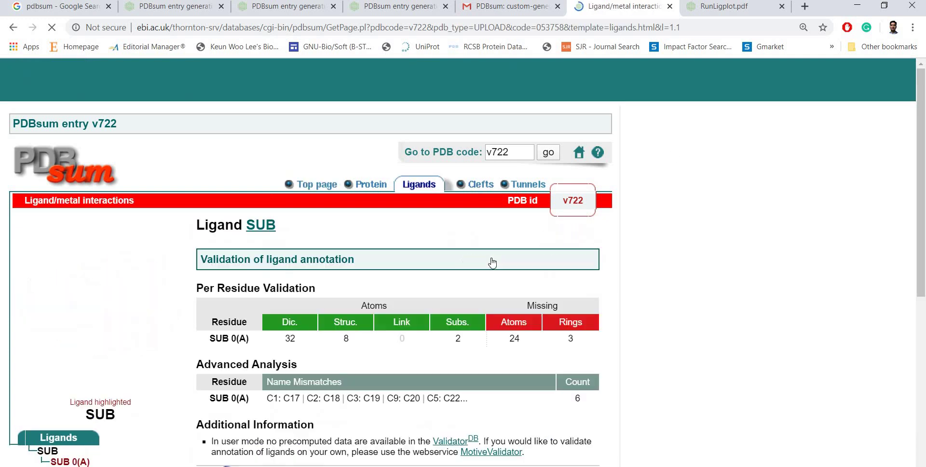
{"action": "scroll", "coordinate": [603, 247], "scroll_direction": "down", "scroll_amount": 4}
{"action": "scroll", "coordinate": [658, 242], "scroll_direction": "down", "scroll_amount": 8}
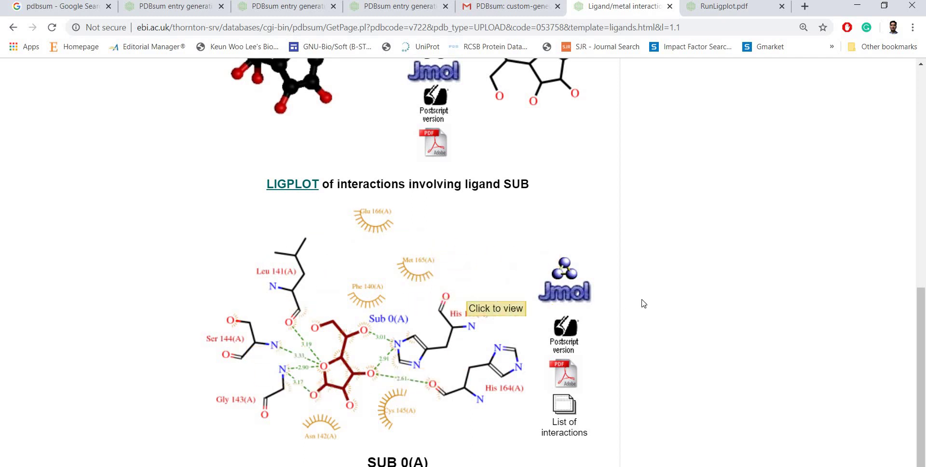
{"action": "scroll", "coordinate": [643, 302], "scroll_direction": "up", "scroll_amount": 4}
{"action": "scroll", "coordinate": [643, 301], "scroll_direction": "down", "scroll_amount": 4}
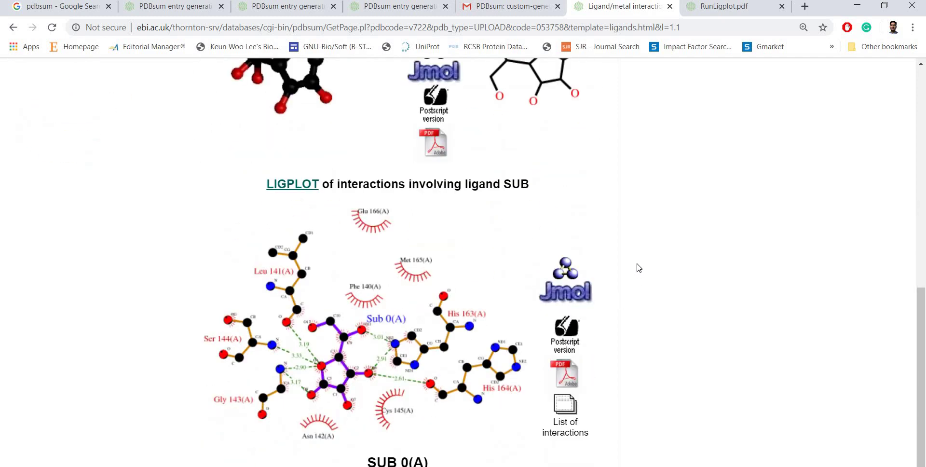
{"action": "left_click", "coordinate": [563, 374]}
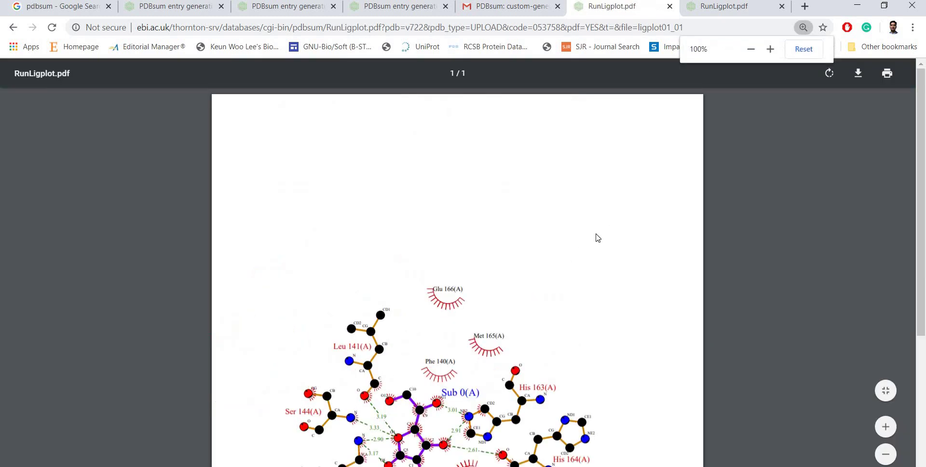
- Zoom the LIGPLOT PDF in two steps and scroll through the interaction diagram
{"action": "scroll", "coordinate": [841, 366], "scroll_direction": "down", "scroll_amount": 3}
{"action": "left_click", "coordinate": [889, 435]}
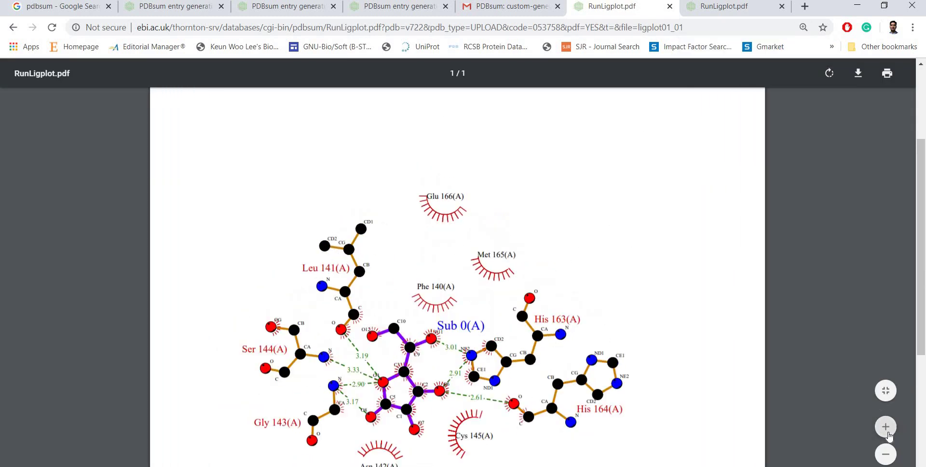
{"action": "left_click", "coordinate": [890, 435]}
{"action": "scroll", "coordinate": [798, 327], "scroll_direction": "down", "scroll_amount": 5}
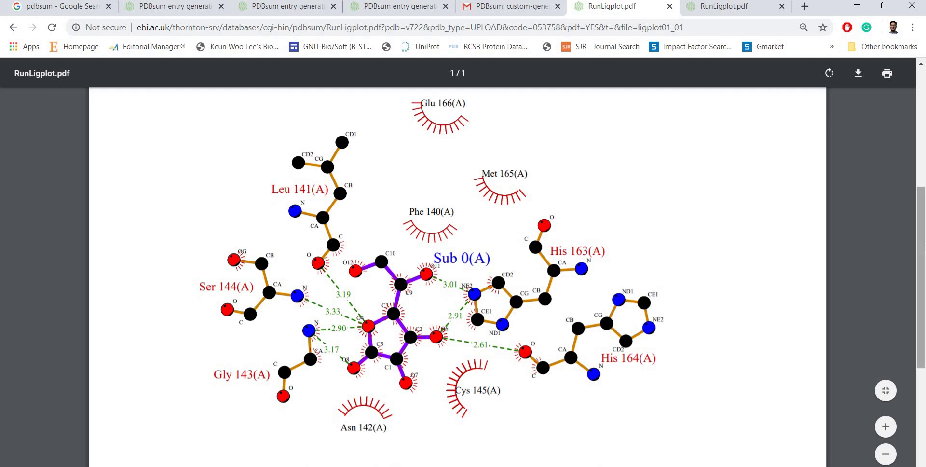
{"action": "scroll", "coordinate": [925, 247], "scroll_direction": "up", "scroll_amount": 1}
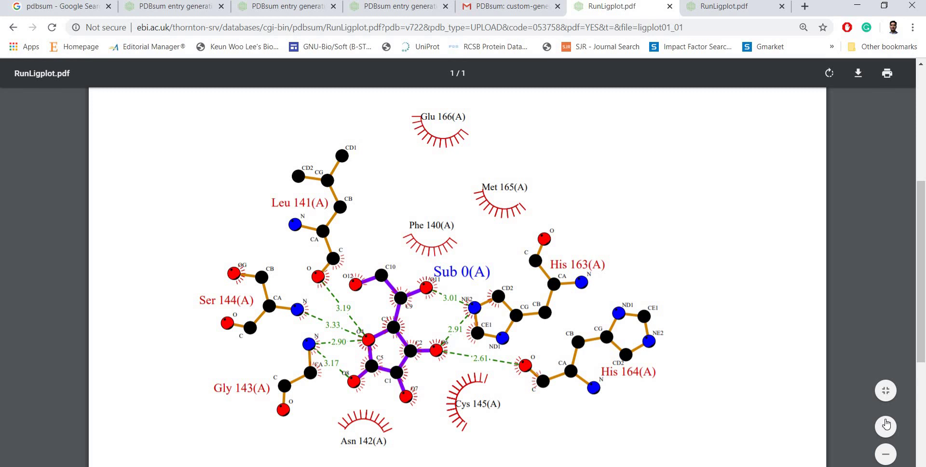
{"action": "scroll", "coordinate": [657, 373], "scroll_direction": "up", "scroll_amount": 3, "text": "ctrl"}
{"action": "scroll", "coordinate": [656, 371], "scroll_direction": "down", "scroll_amount": 2}
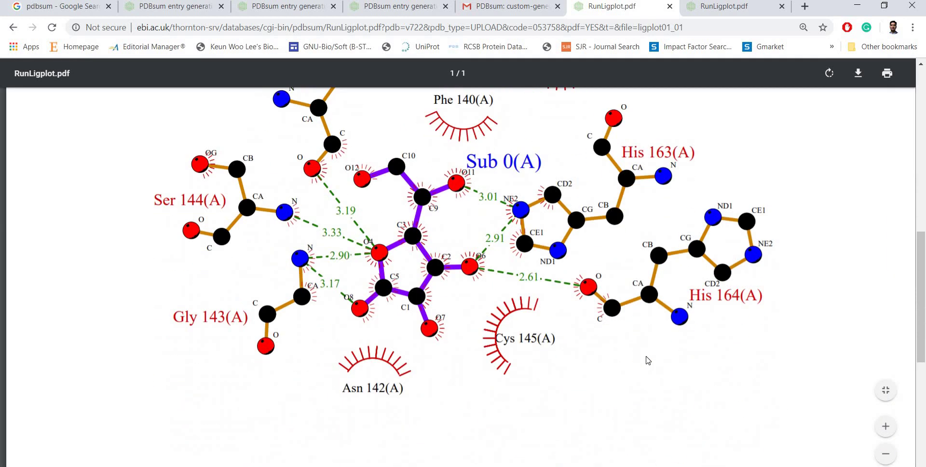
{"action": "scroll", "coordinate": [332, 267], "scroll_direction": "up", "scroll_amount": 1}
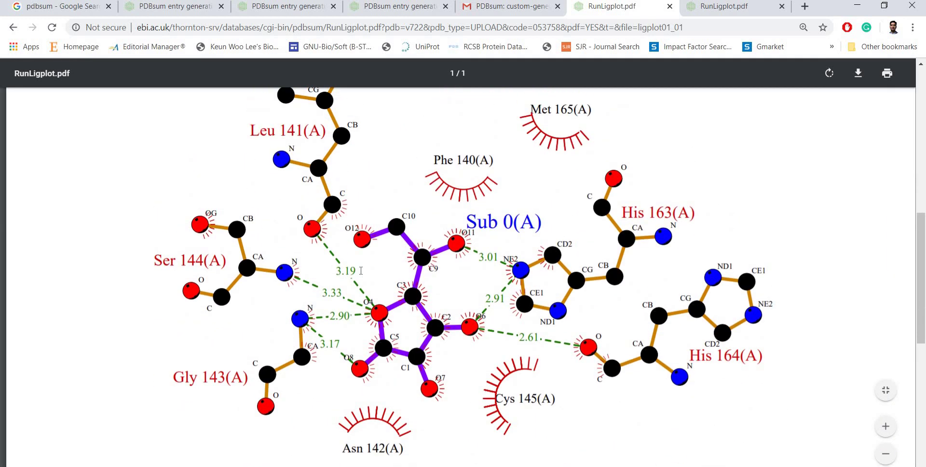
- Highlight the hydrogen-bond distance labels, clear the highlight, and return to the PowerPoint presentation
{"action": "left_click_drag", "start_coordinate": [361, 271], "coordinate": [341, 343]}
{"action": "left_click", "coordinate": [345, 318]}
{"action": "left_click", "coordinate": [78, 451]}
{"action": "key", "text": "alt+Tab"}
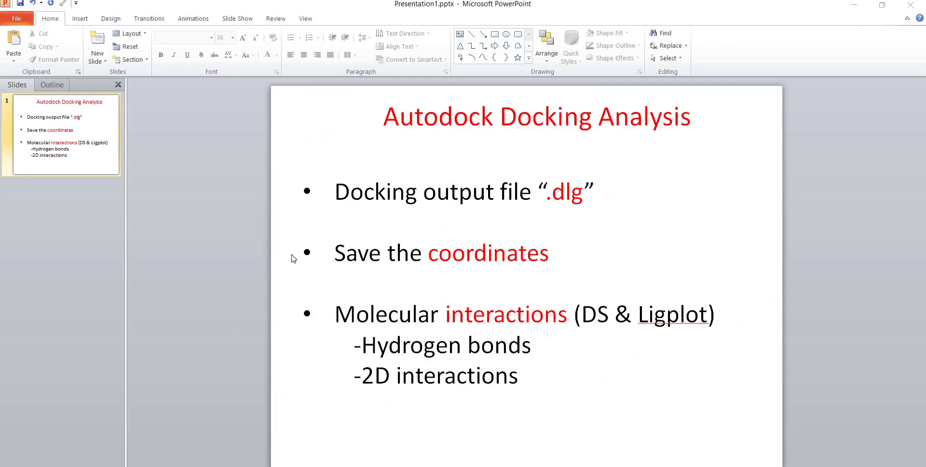